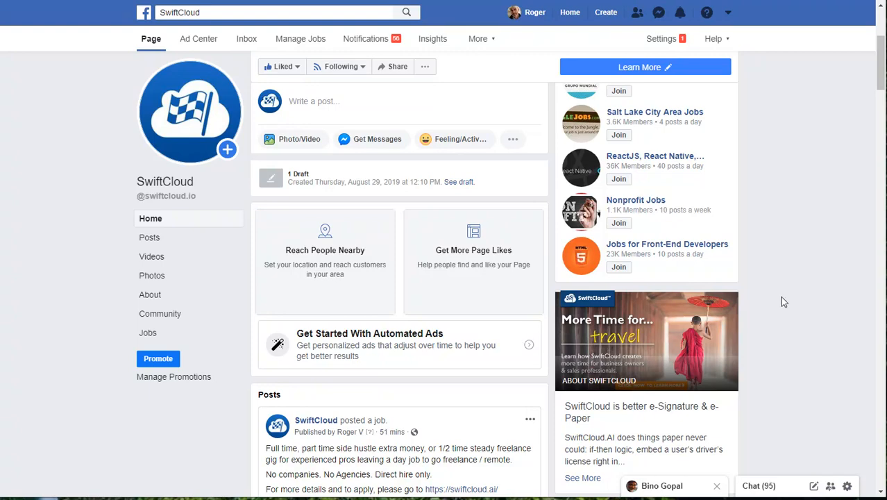
Review the SwiftCloud business pages on Facebook and LinkedIn, collapsing LinkedIn's messaging pane.
{"action": "scroll", "coordinate": [785, 298], "scroll_direction": "up", "scroll_amount": 4}
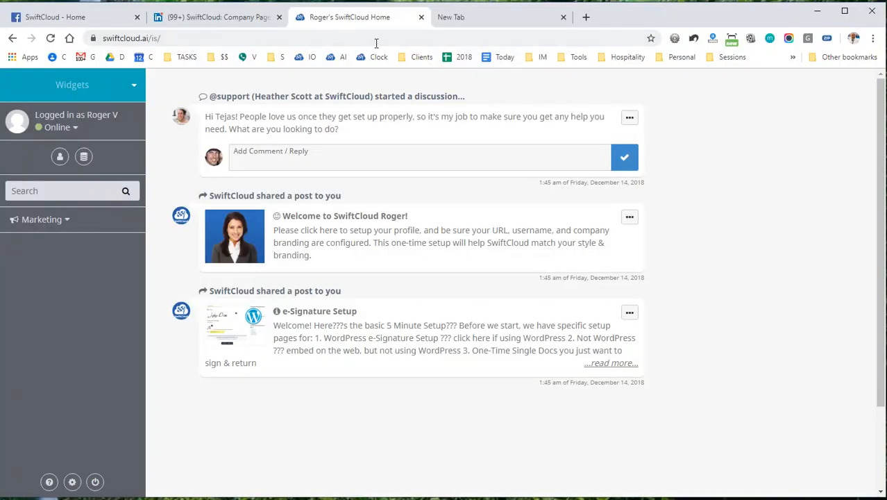
{"action": "left_click", "coordinate": [68, 20]}
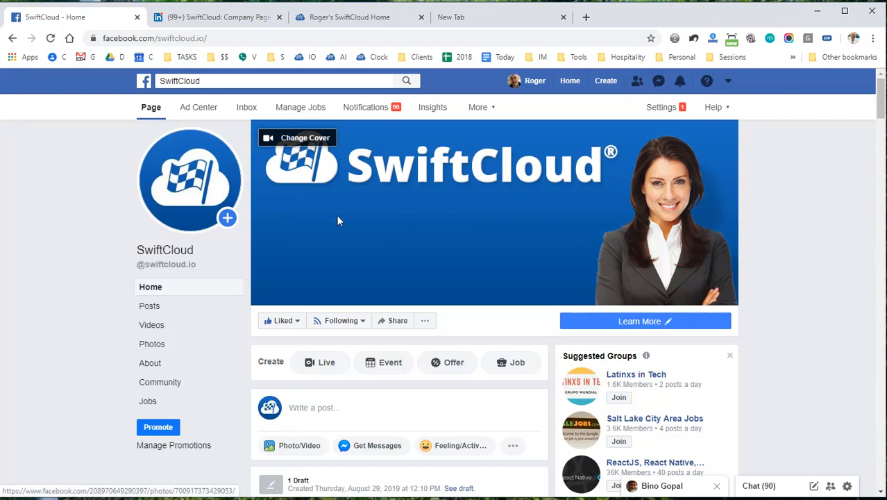
{"action": "left_click", "coordinate": [258, 17]}
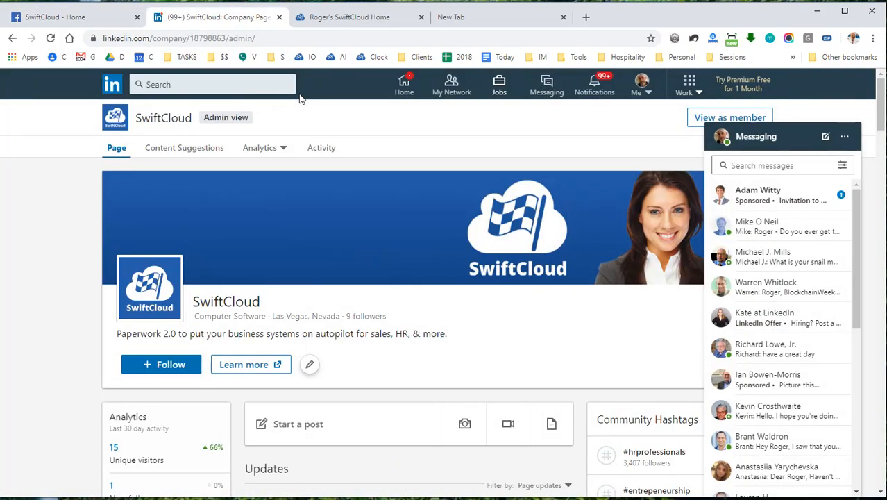
{"action": "left_click", "coordinate": [788, 139]}
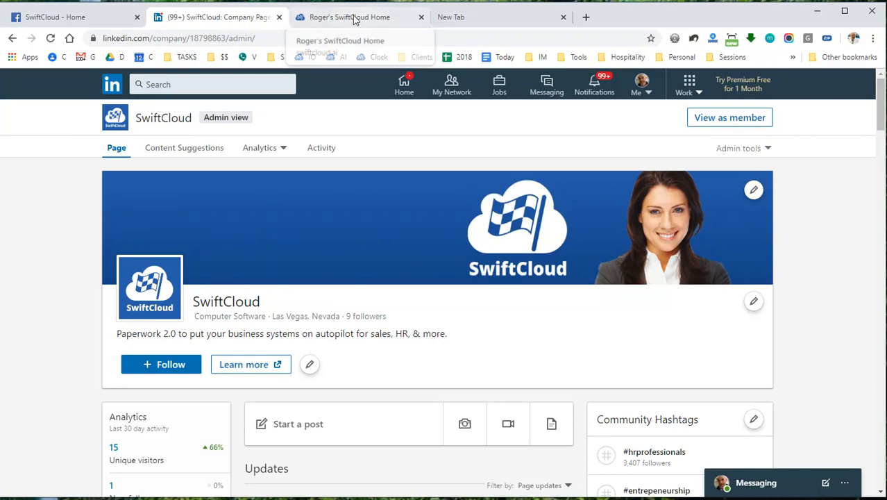
Open the swiftcloud.ai website in the empty browser tab.
{"action": "left_click", "coordinate": [444, 18]}
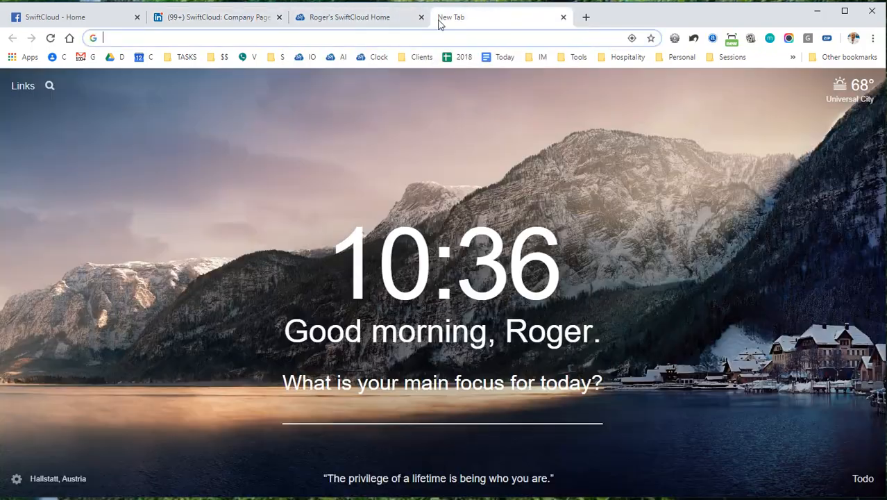
{"action": "left_click", "coordinate": [338, 18]}
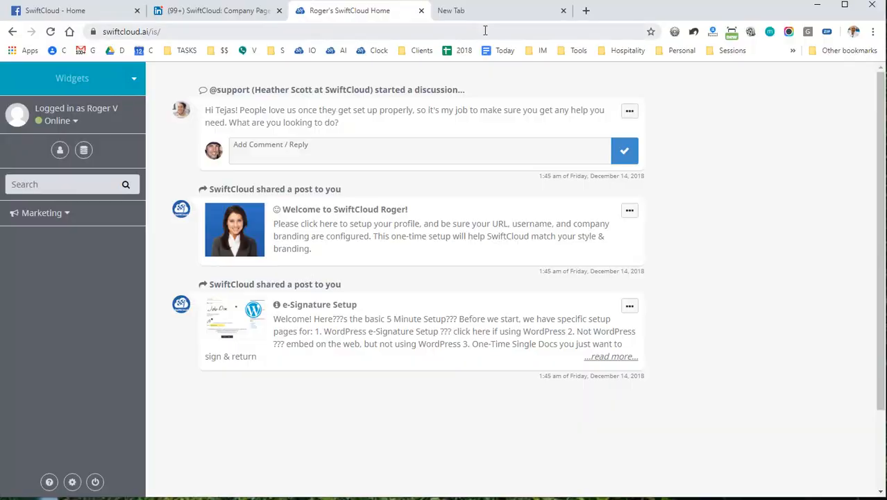
{"action": "left_click", "coordinate": [480, 15]}
{"action": "type", "text": "sw"}
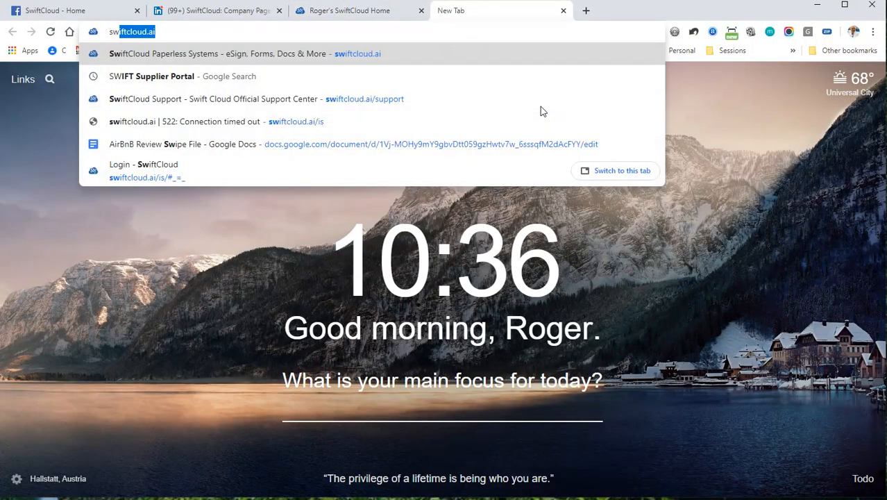
{"action": "key", "text": "Return"}
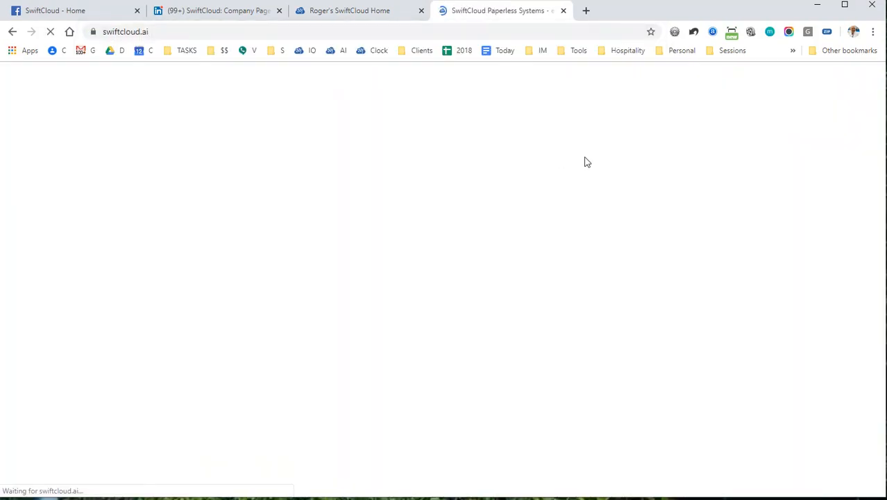
Open the Tracking URL Creator among the marketing tools of the logged-in SwiftCloud account.
{"action": "left_click", "coordinate": [366, 11]}
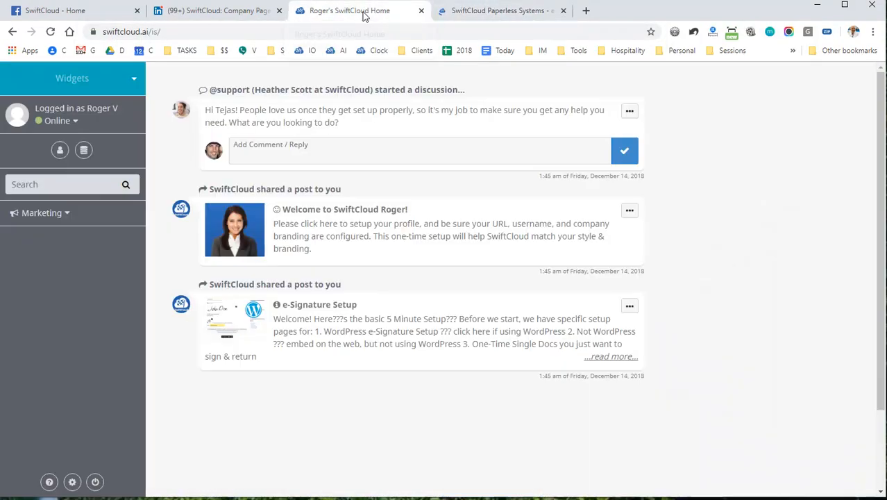
{"action": "left_click", "coordinate": [38, 213]}
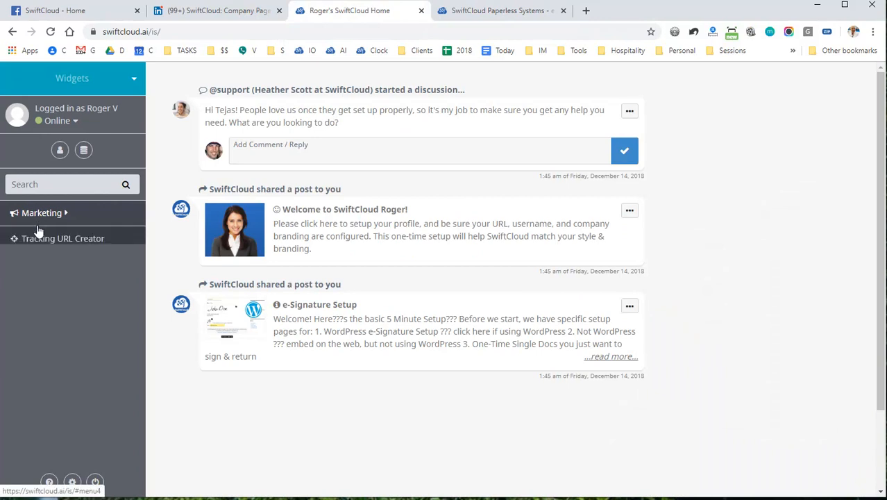
{"action": "left_click", "coordinate": [41, 238]}
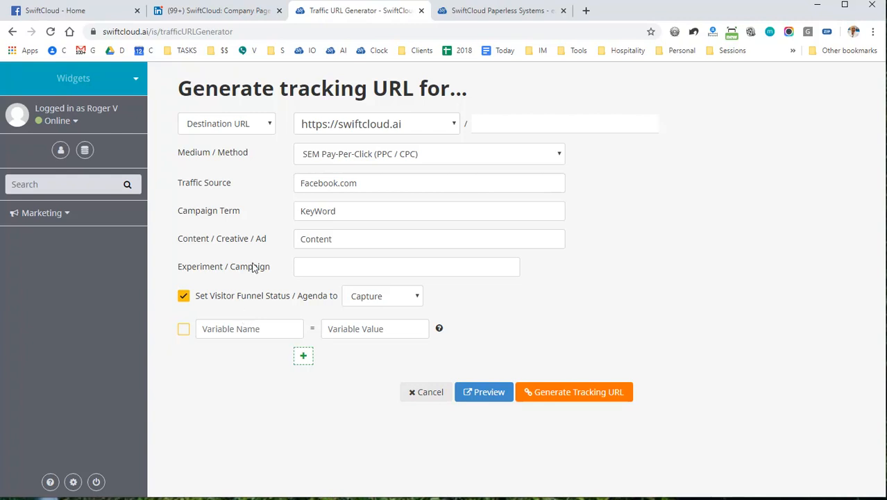
Open the Tattoo Studio Software article from the SwiftCloud website's blog and select its web address.
{"action": "left_click", "coordinate": [510, 11]}
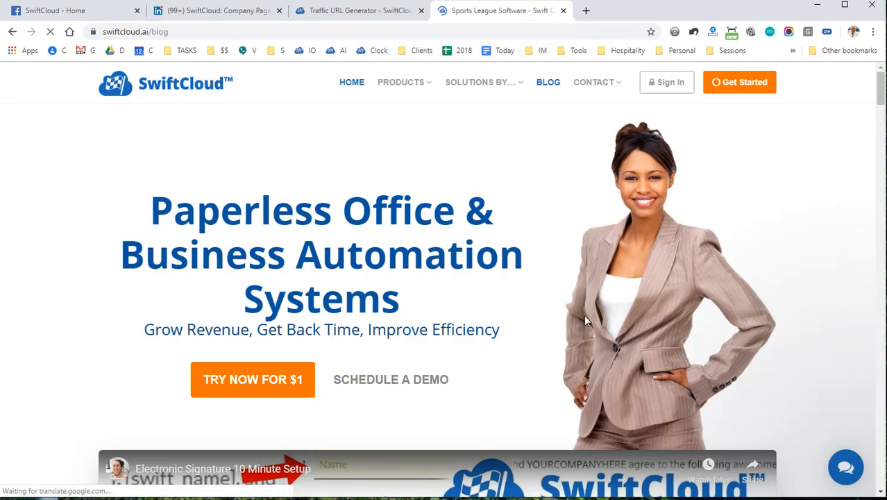
{"action": "scroll", "coordinate": [469, 328], "scroll_direction": "down", "scroll_amount": 3}
{"action": "scroll", "coordinate": [467, 325], "scroll_direction": "down", "scroll_amount": 6}
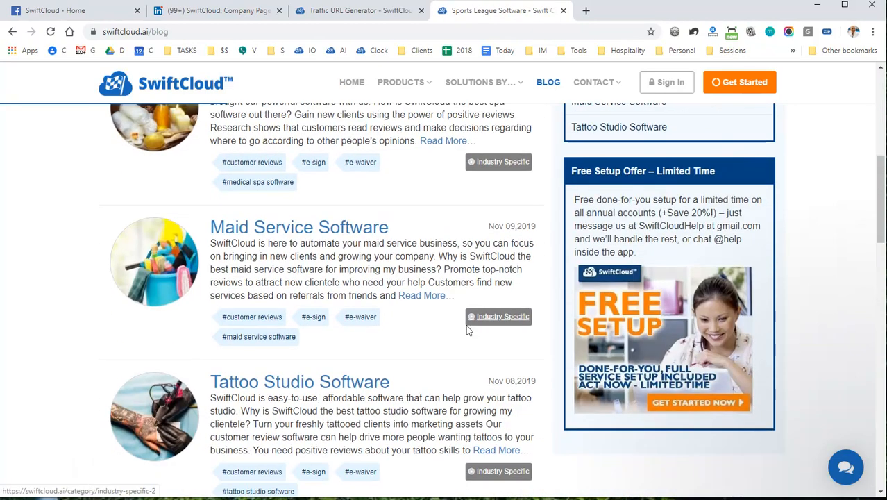
{"action": "left_click", "coordinate": [316, 207]}
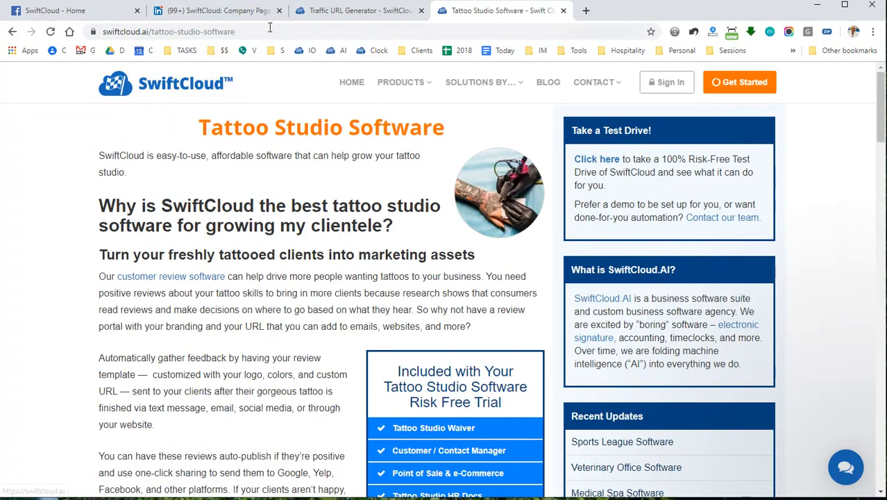
{"action": "left_click", "coordinate": [270, 32]}
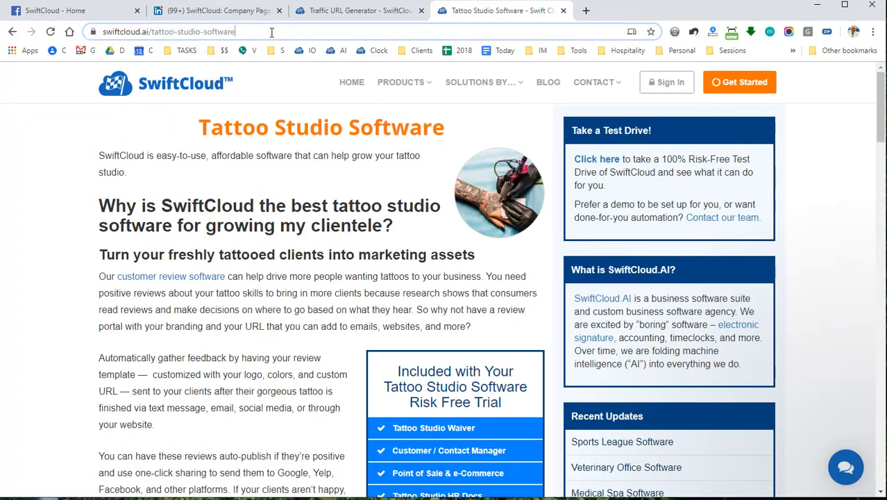
Check which destination domains the tracking URL form offers, including the option to add a new one.
{"action": "key", "text": "ctrl+shift+Tab"}
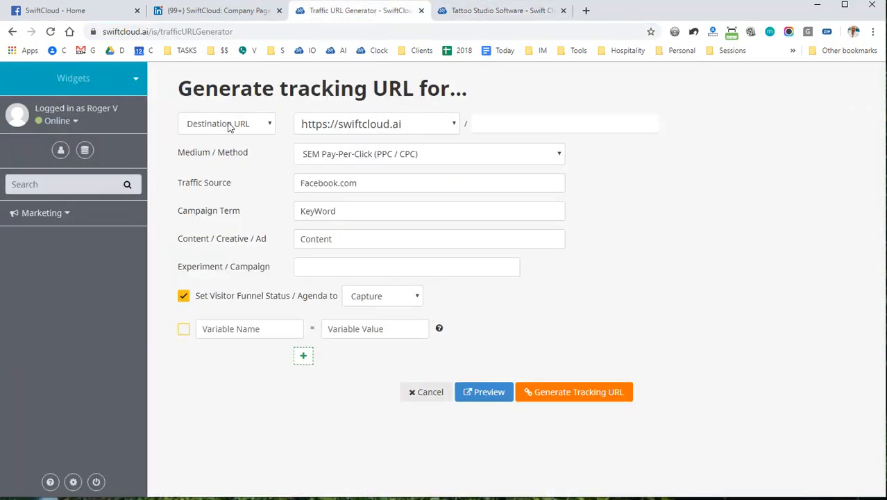
{"action": "left_click", "coordinate": [407, 122]}
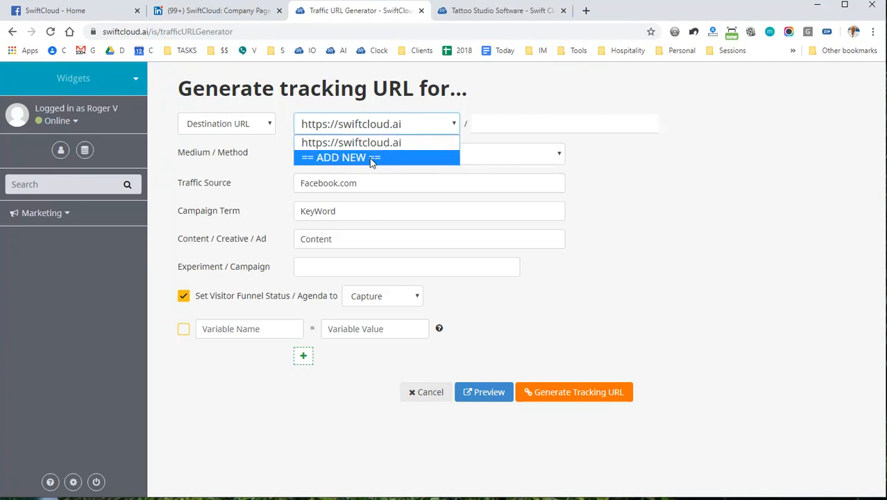
{"action": "key", "text": "Escape"}
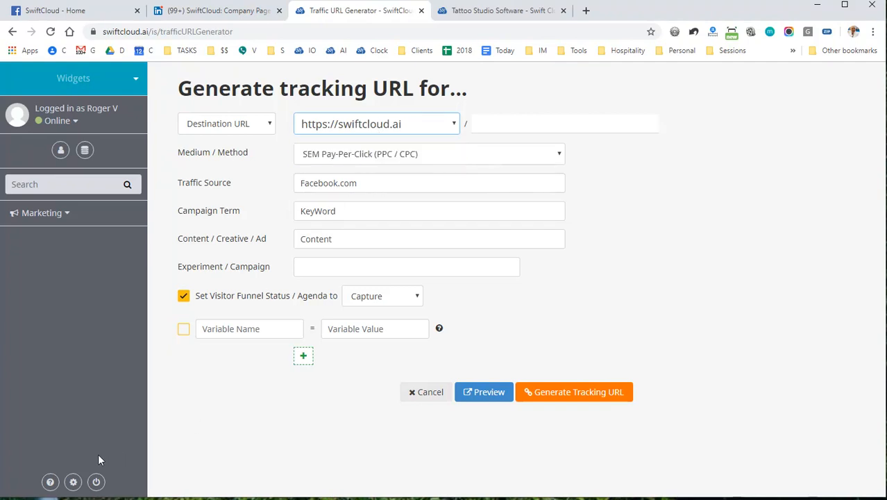
Open the account's profile editor in a separate browser tab and bring its Website (Work) entry into view.
{"action": "left_click", "coordinate": [72, 483]}
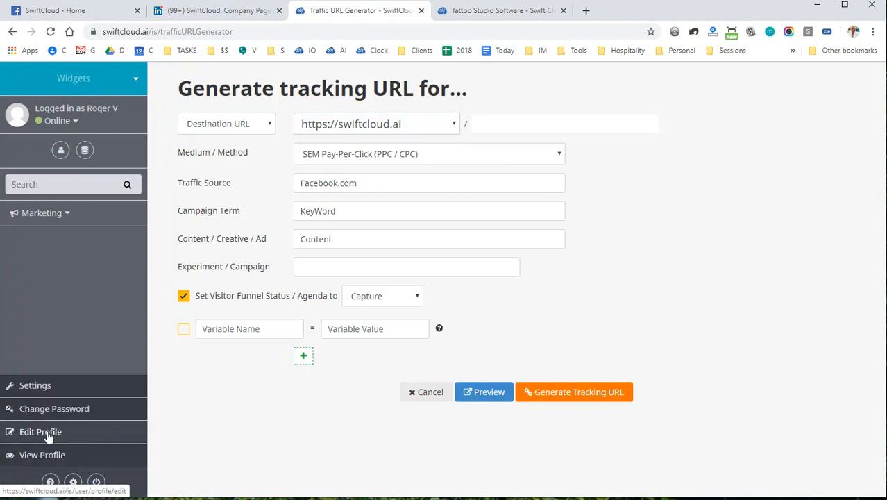
{"action": "right_click", "coordinate": [48, 434]}
{"action": "left_click", "coordinate": [104, 304]}
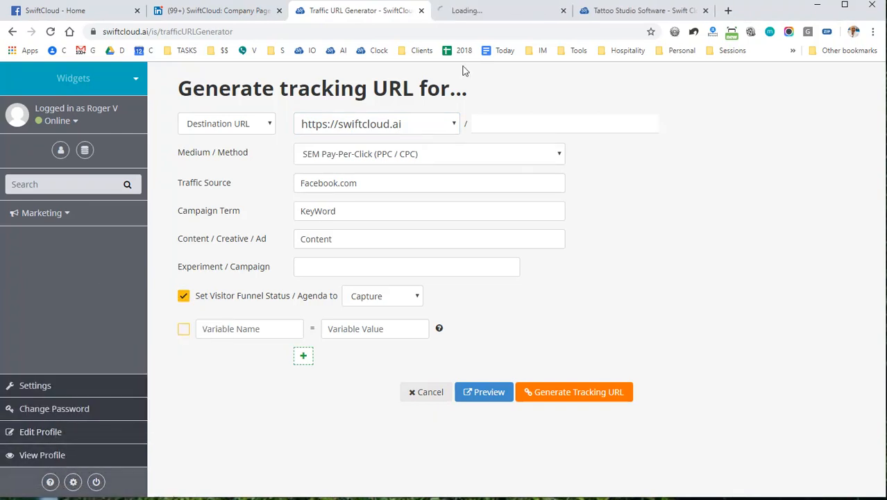
{"action": "left_click", "coordinate": [485, 14]}
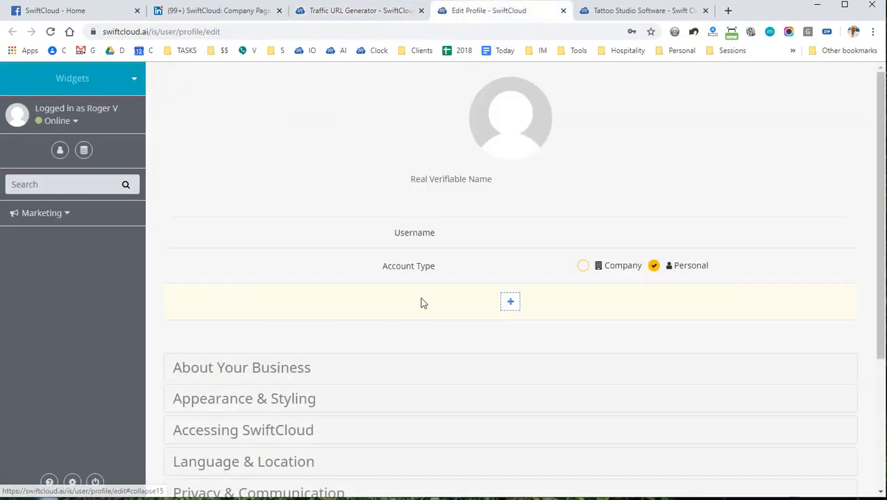
{"action": "scroll", "coordinate": [604, 313], "scroll_direction": "down", "scroll_amount": 3}
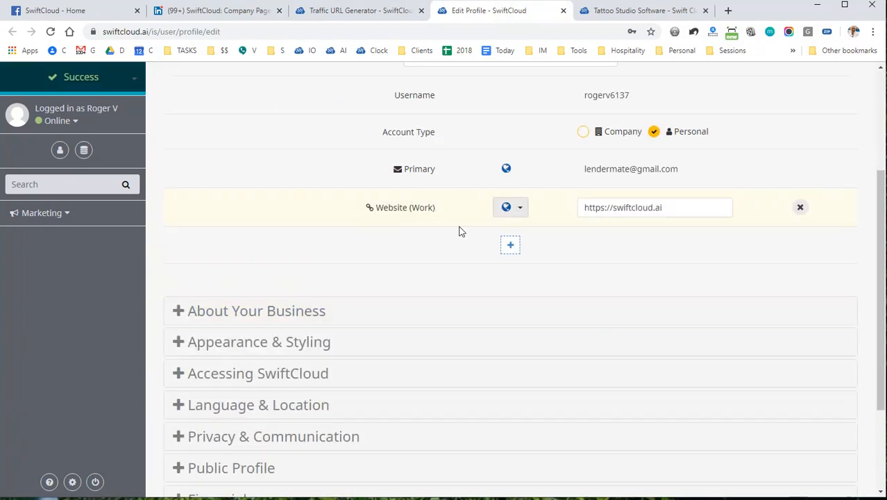
Add a new contact entry to the profile and examine the entry types offered, including the website links.
{"action": "left_click", "coordinate": [514, 244]}
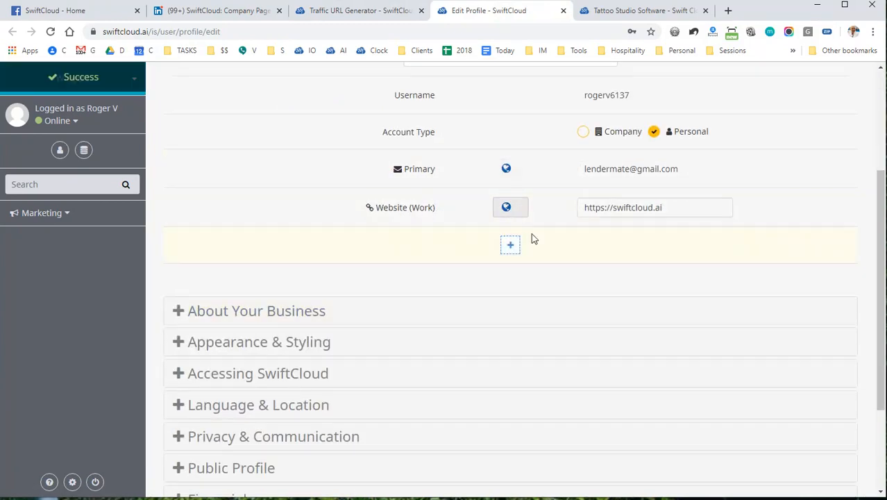
{"action": "left_click", "coordinate": [510, 246]}
{"action": "left_click", "coordinate": [378, 256]}
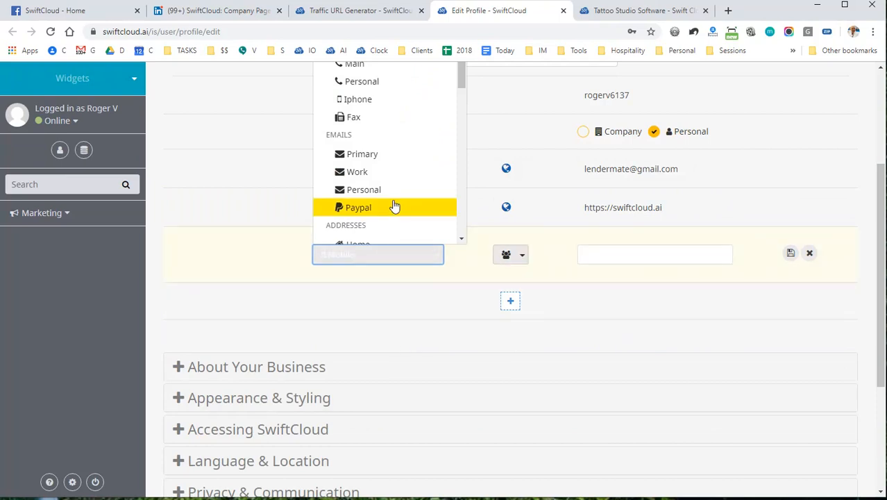
{"action": "scroll", "coordinate": [392, 198], "scroll_direction": "down", "scroll_amount": 3}
{"action": "scroll", "coordinate": [392, 192], "scroll_direction": "down", "scroll_amount": 4}
{"action": "scroll", "coordinate": [390, 188], "scroll_direction": "up", "scroll_amount": 1}
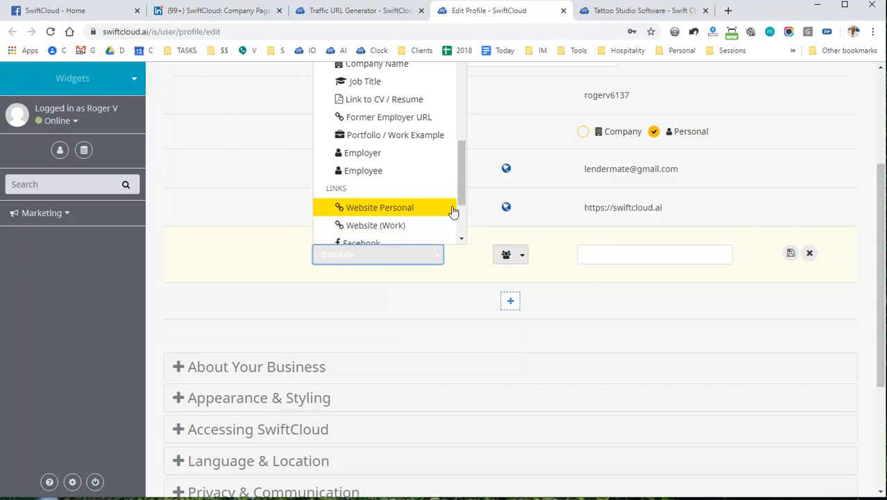
{"action": "scroll", "coordinate": [451, 206], "scroll_direction": "down", "scroll_amount": 1}
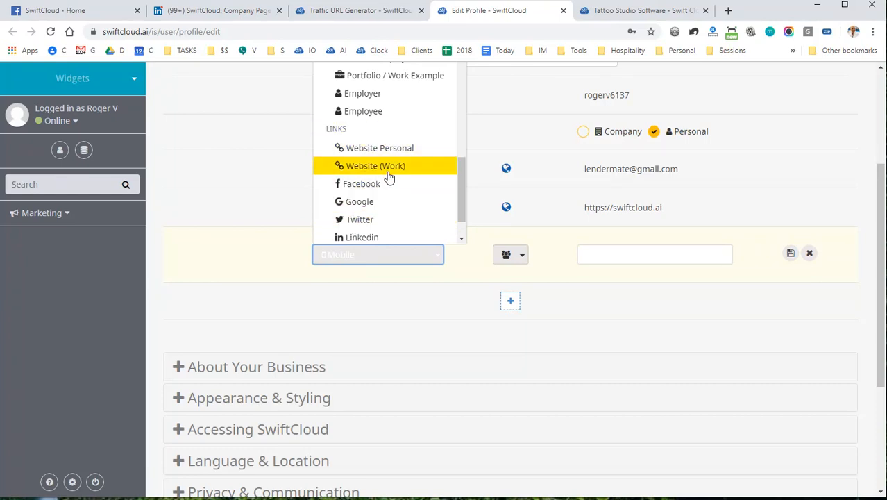
{"action": "left_click", "coordinate": [670, 308]}
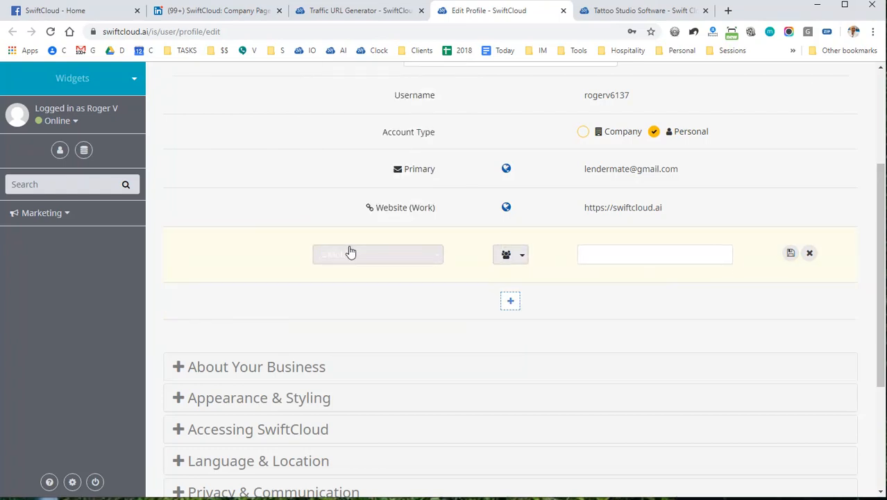
Check the visibility options of the new profile entry and discard the entry without saving.
{"action": "left_click", "coordinate": [519, 258]}
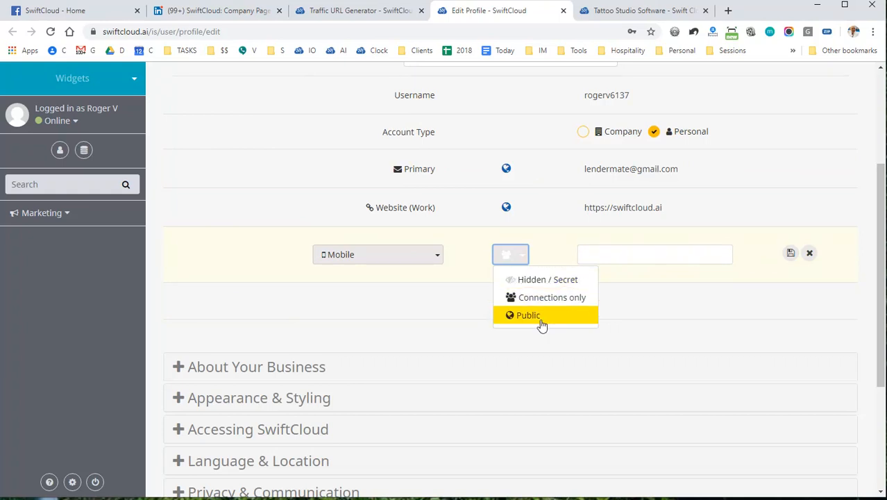
{"action": "left_click", "coordinate": [699, 275]}
{"action": "left_click", "coordinate": [810, 252]}
{"action": "scroll", "coordinate": [785, 296], "scroll_direction": "up", "scroll_amount": 3}
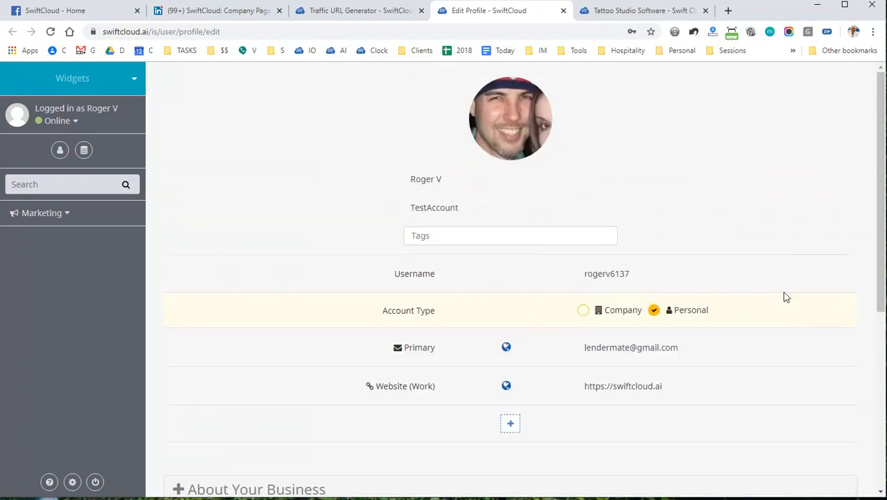
{"action": "left_click", "coordinate": [638, 21]}
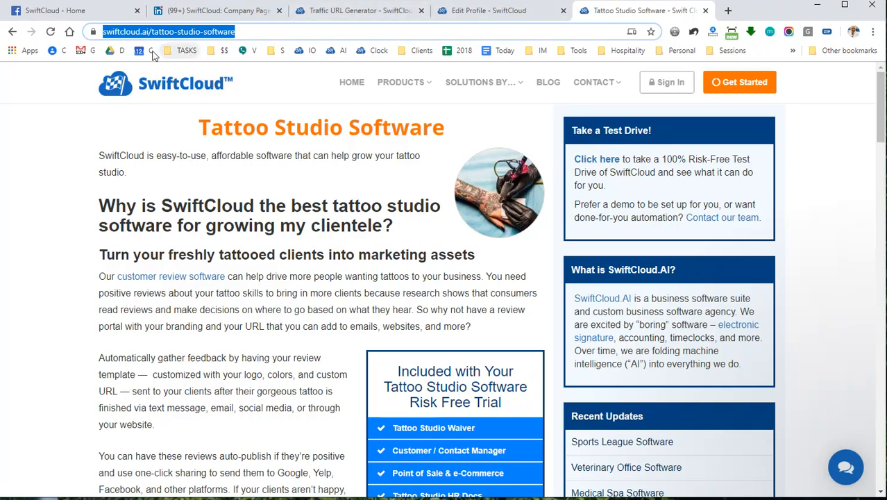
{"action": "left_click_drag", "start_coordinate": [262, 31], "coordinate": [181, 31]}
{"action": "key", "text": "ctrl+c"}
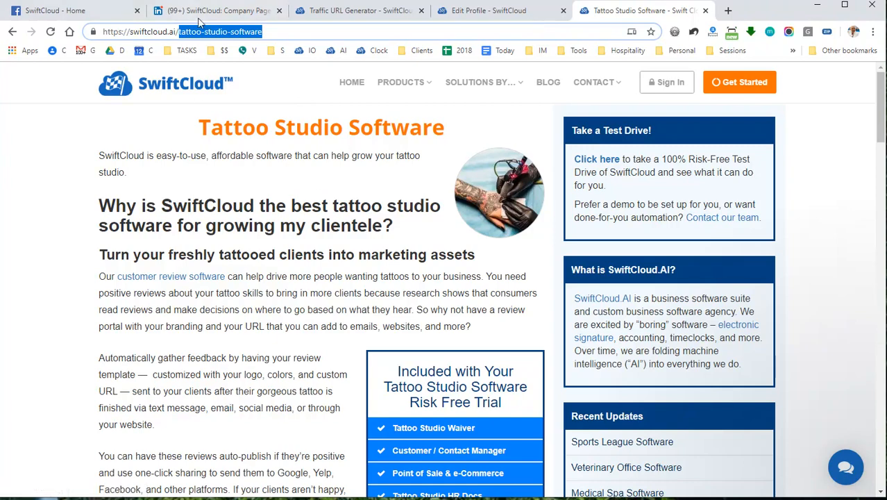
{"action": "left_click", "coordinate": [548, 11]}
{"action": "left_click", "coordinate": [366, 13]}
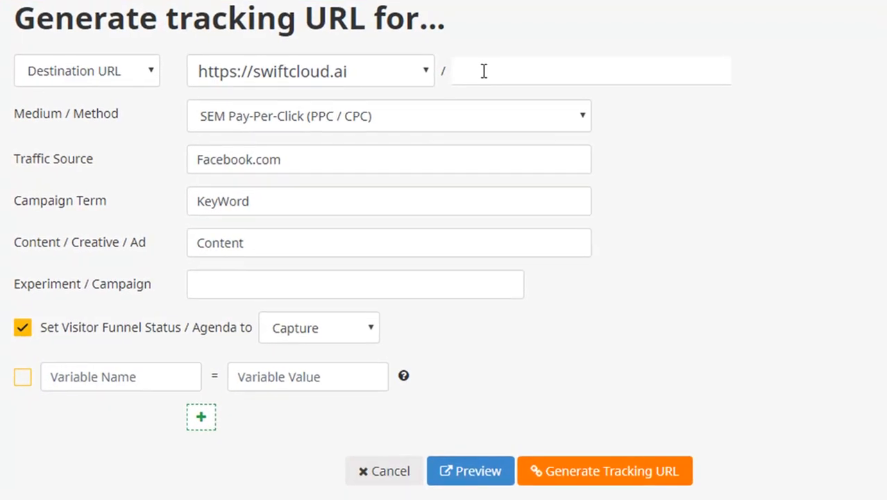
{"action": "left_click", "coordinate": [490, 123]}
{"action": "key", "text": "ctrl+v"}
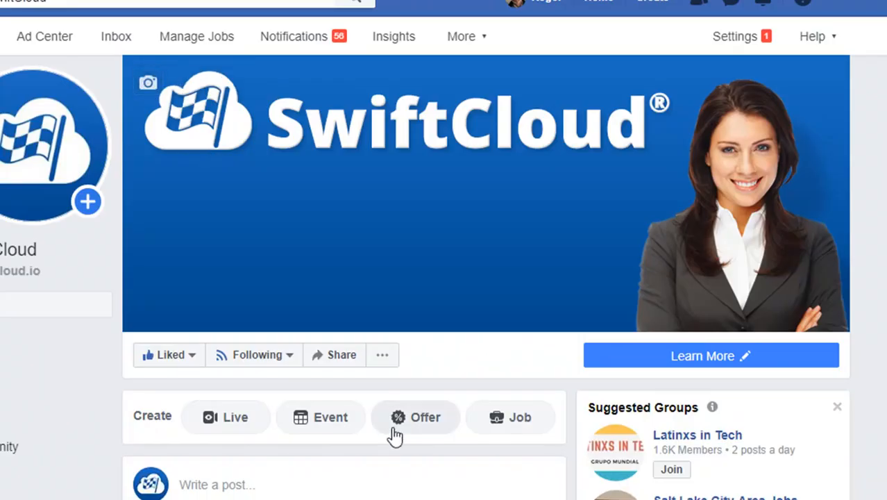
Start a new post on the SwiftCloud Facebook page.
{"action": "scroll", "coordinate": [326, 361], "scroll_direction": "down", "scroll_amount": 3}
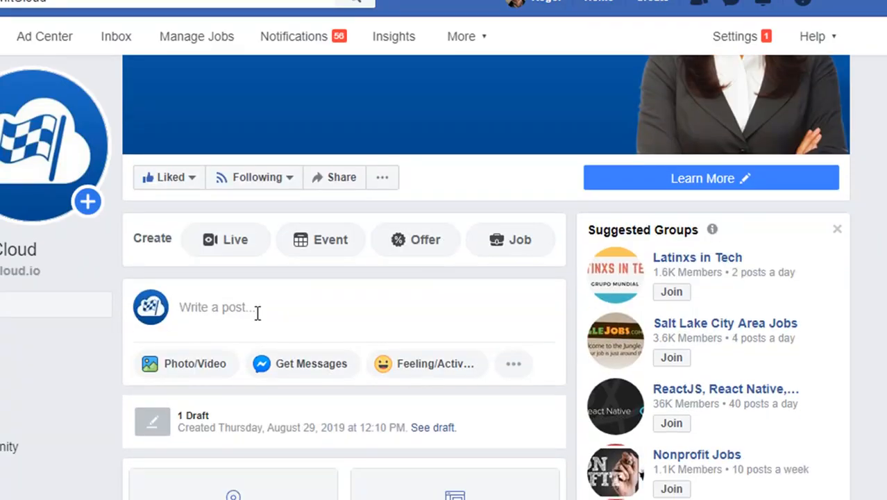
{"action": "left_click", "coordinate": [256, 312]}
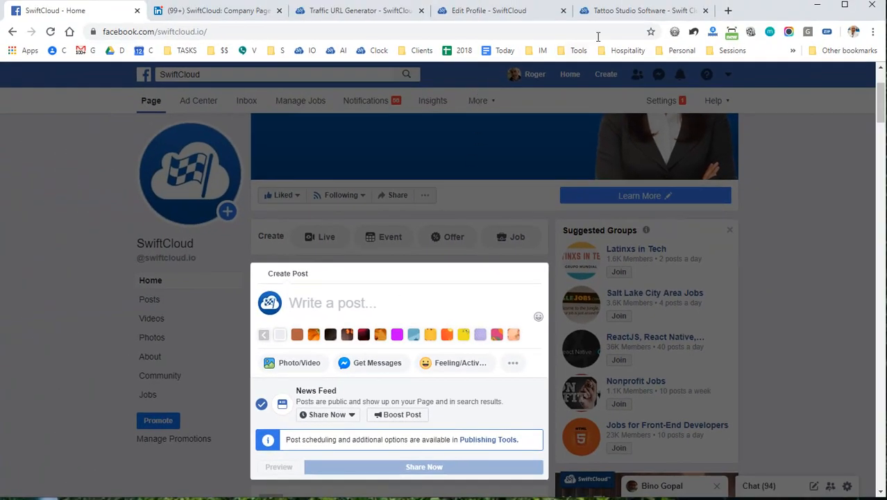
Look through the Tattoo Studio Software article and the site's contact options, and briefly open the chat widget.
{"action": "left_click", "coordinate": [632, 10]}
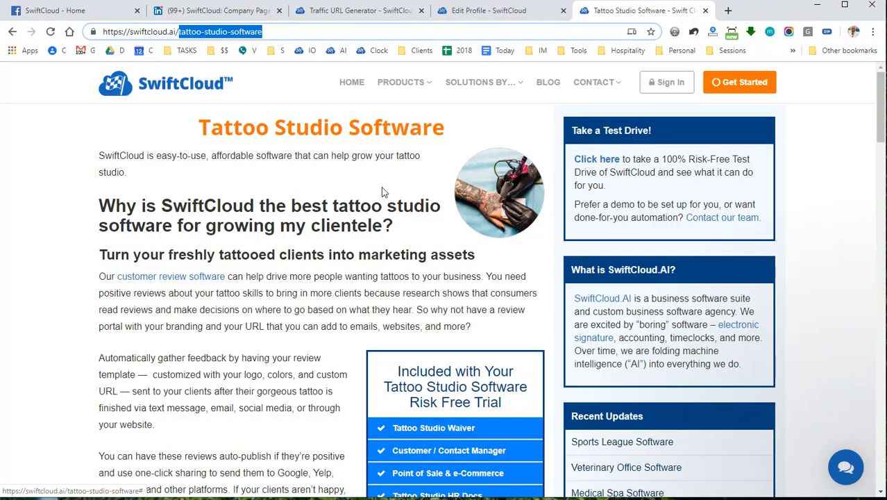
{"action": "scroll", "coordinate": [311, 152], "scroll_direction": "down", "scroll_amount": 10}
{"action": "scroll", "coordinate": [311, 153], "scroll_direction": "down", "scroll_amount": 6}
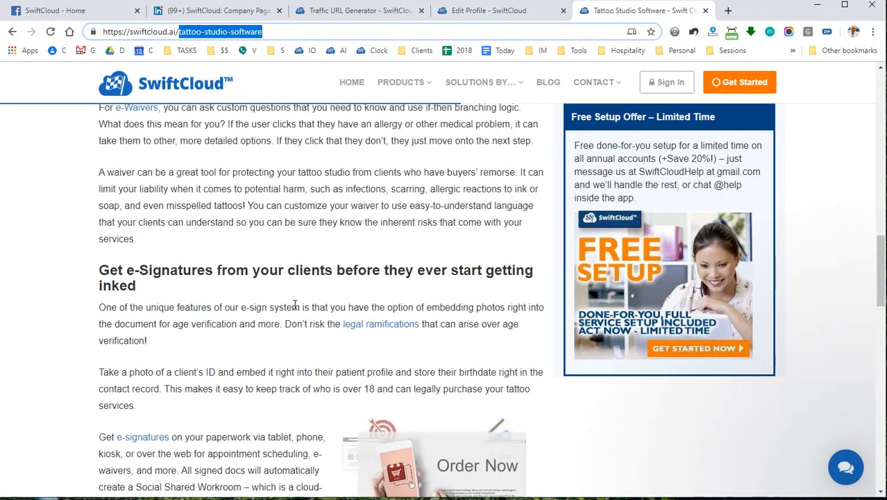
{"action": "scroll", "coordinate": [344, 274], "scroll_direction": "up", "scroll_amount": 10}
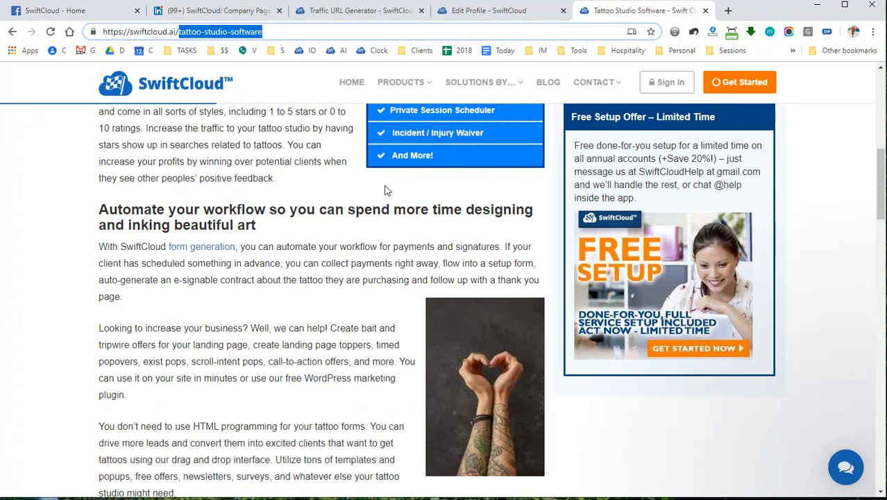
{"action": "scroll", "coordinate": [386, 194], "scroll_direction": "up", "scroll_amount": 6}
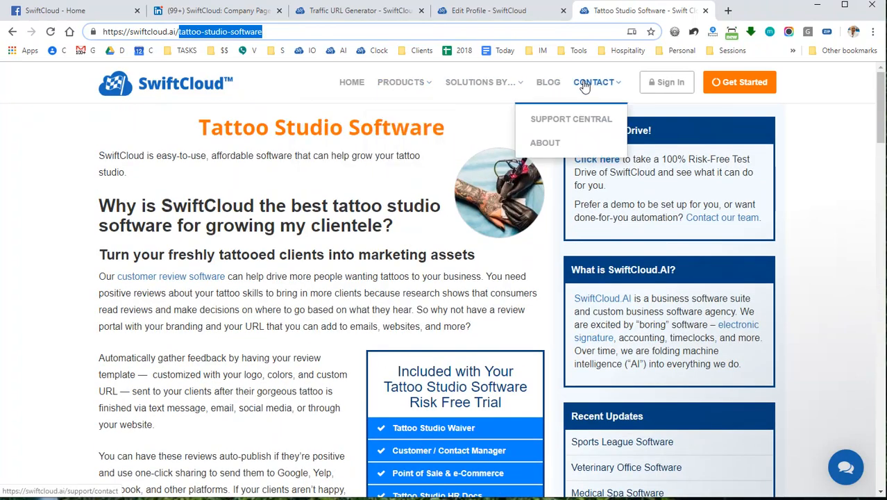
{"action": "mouse_move", "coordinate": [599, 89]}
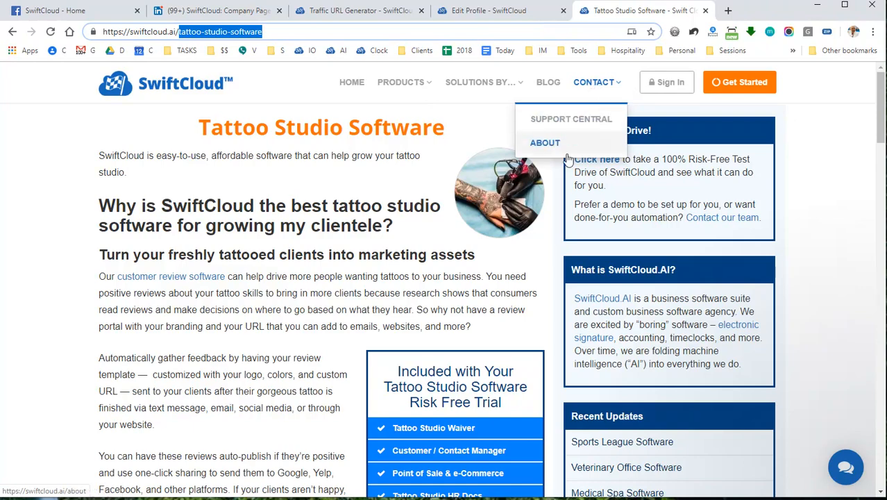
{"action": "scroll", "coordinate": [386, 280], "scroll_direction": "down", "scroll_amount": 3}
{"action": "scroll", "coordinate": [386, 281], "scroll_direction": "down", "scroll_amount": 3}
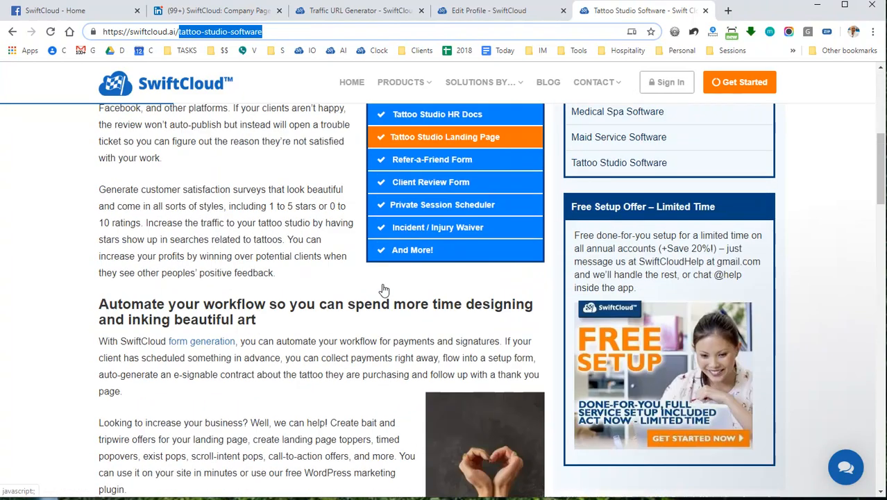
{"action": "left_click", "coordinate": [854, 461]}
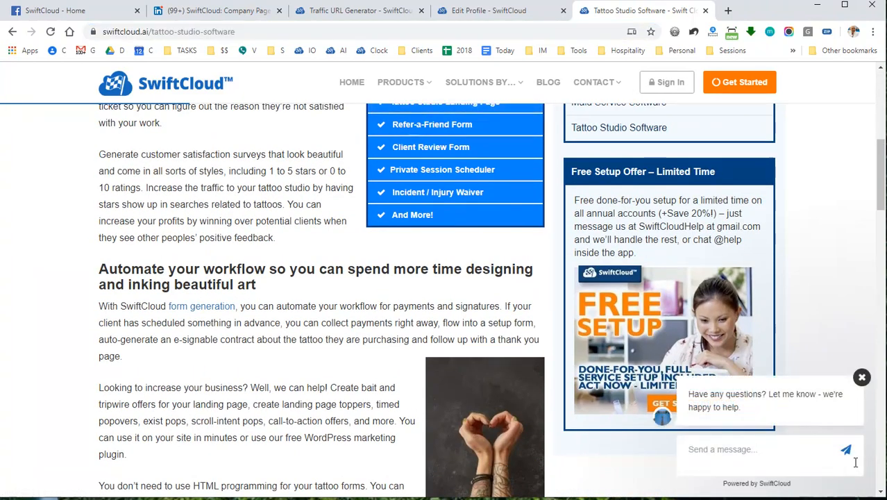
{"action": "left_click", "coordinate": [861, 375]}
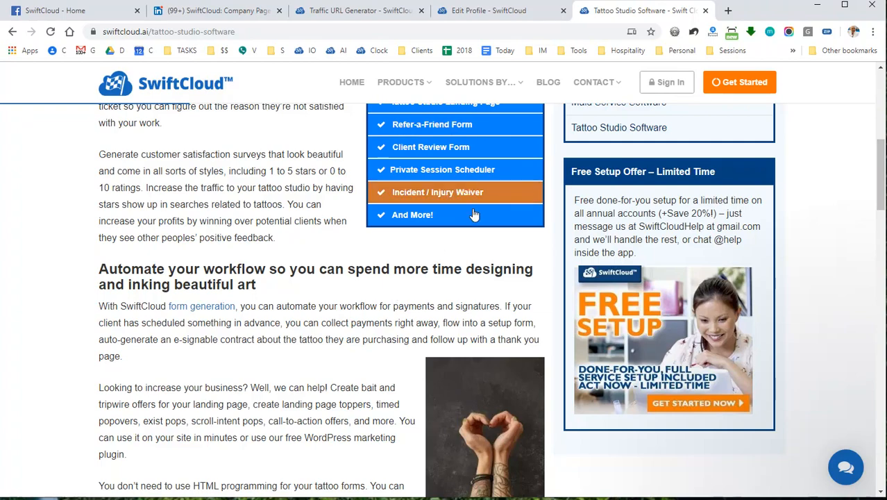
Examine the article's title and read its sections down to the e-signatures part.
{"action": "scroll", "coordinate": [327, 278], "scroll_direction": "up", "scroll_amount": 6}
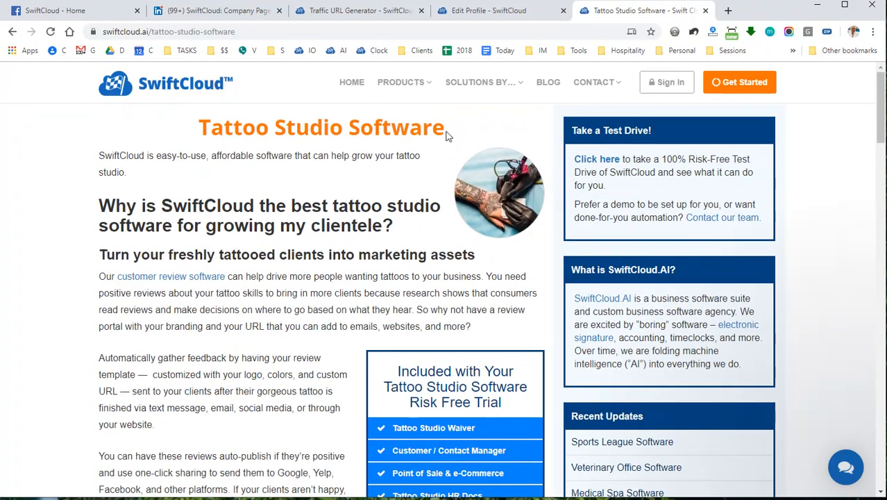
{"action": "left_click_drag", "start_coordinate": [448, 135], "coordinate": [111, 151]}
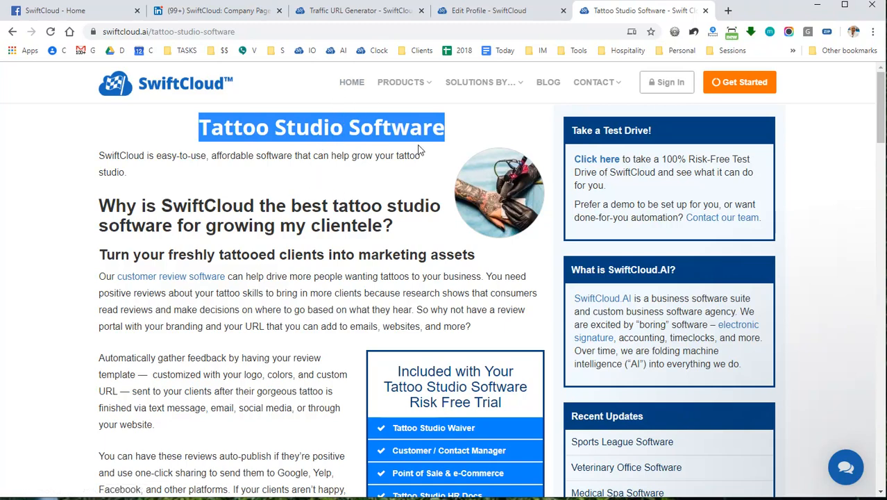
{"action": "left_click", "coordinate": [469, 122]}
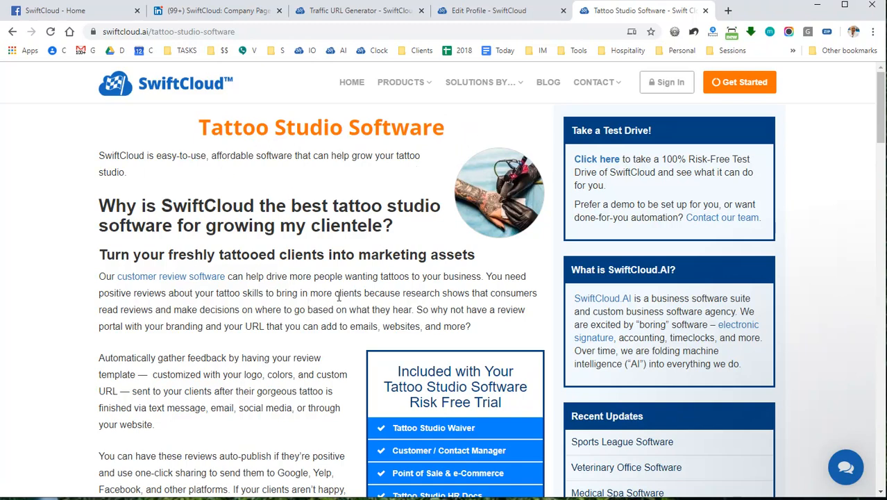
{"action": "scroll", "coordinate": [448, 317], "scroll_direction": "down", "scroll_amount": 10}
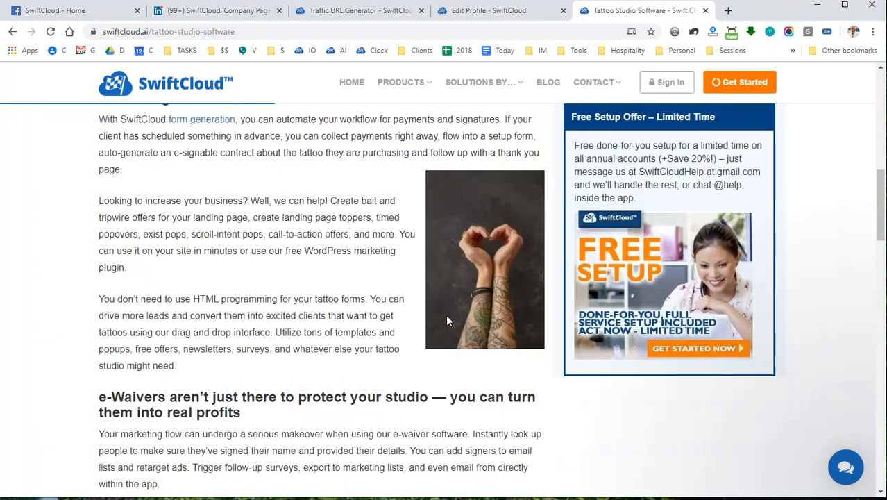
{"action": "scroll", "coordinate": [448, 320], "scroll_direction": "down", "scroll_amount": 5}
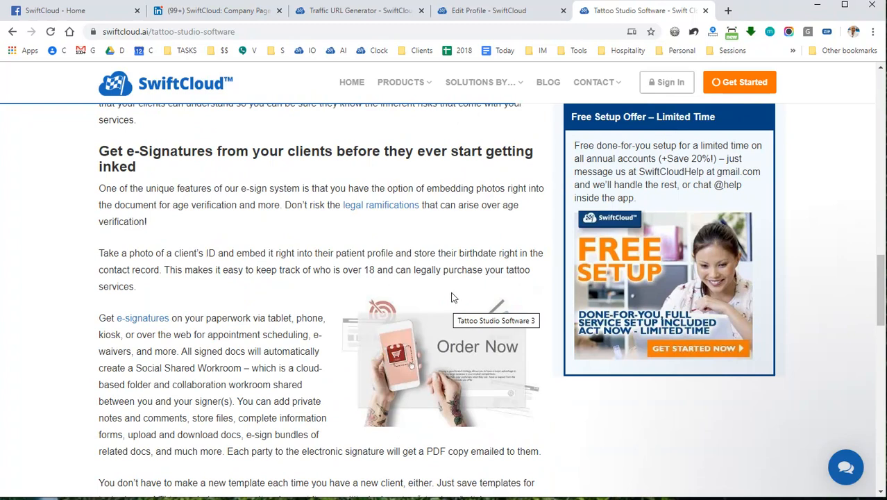
Return to the tracking URL form and set the medium to Social (Paid) / Native Ads.
{"action": "key", "text": "ctrl+shift+Tab"}
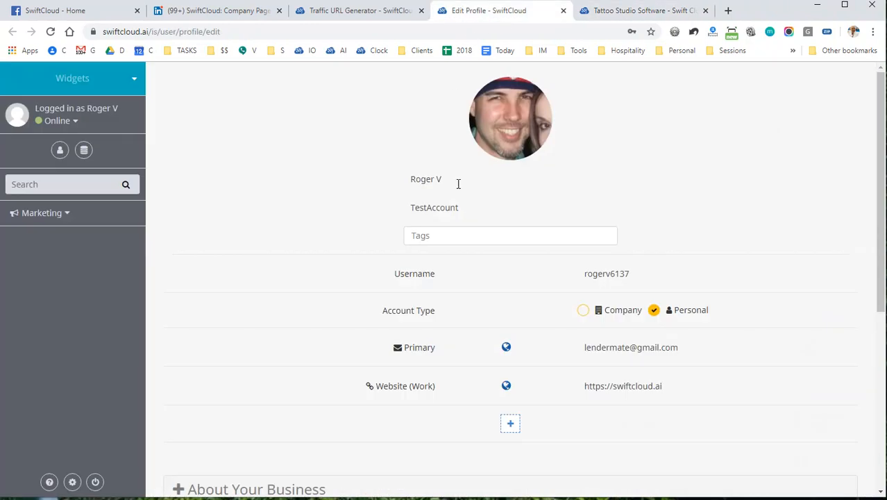
{"action": "left_click", "coordinate": [367, 11]}
{"action": "left_click", "coordinate": [38, 11]}
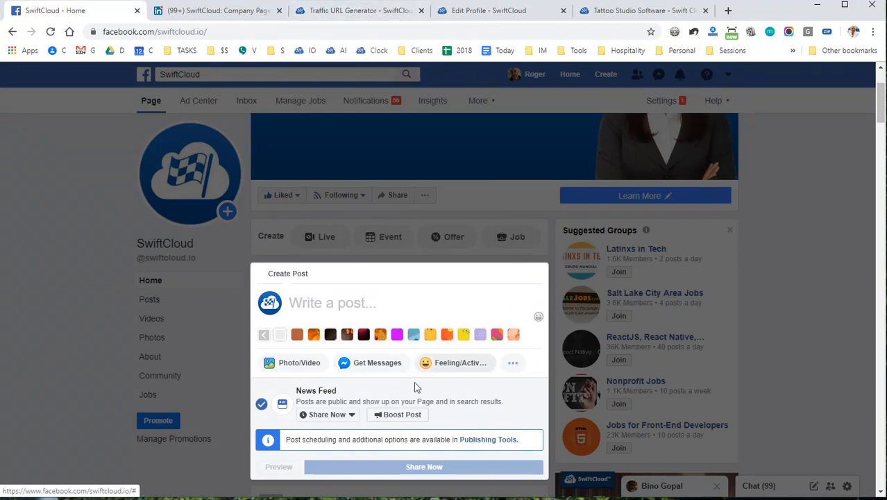
{"action": "left_click", "coordinate": [340, 13]}
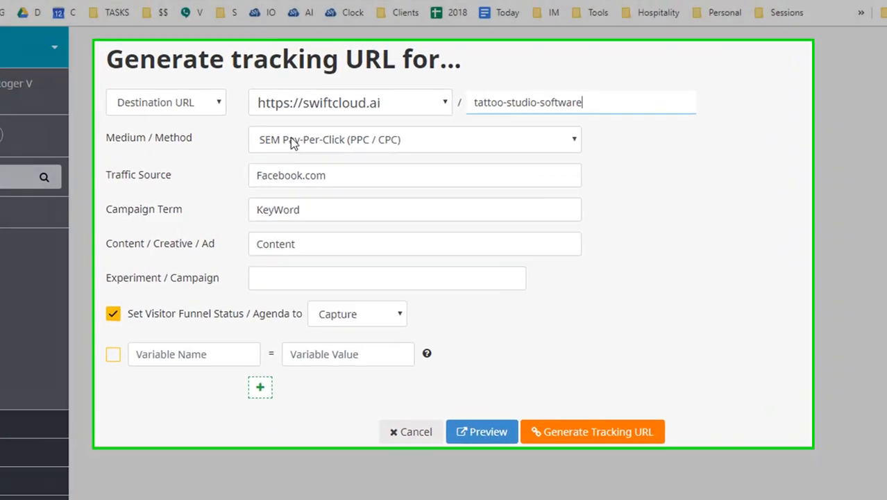
{"action": "left_click", "coordinate": [382, 153]}
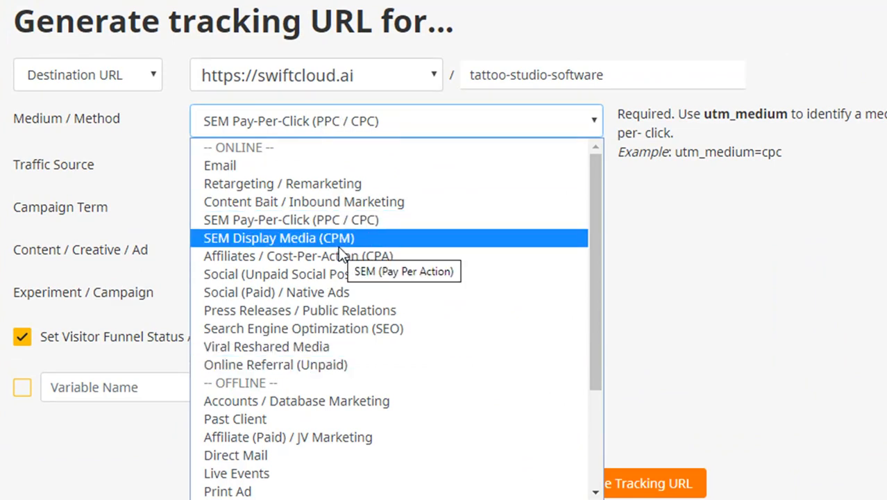
{"action": "left_click", "coordinate": [314, 291]}
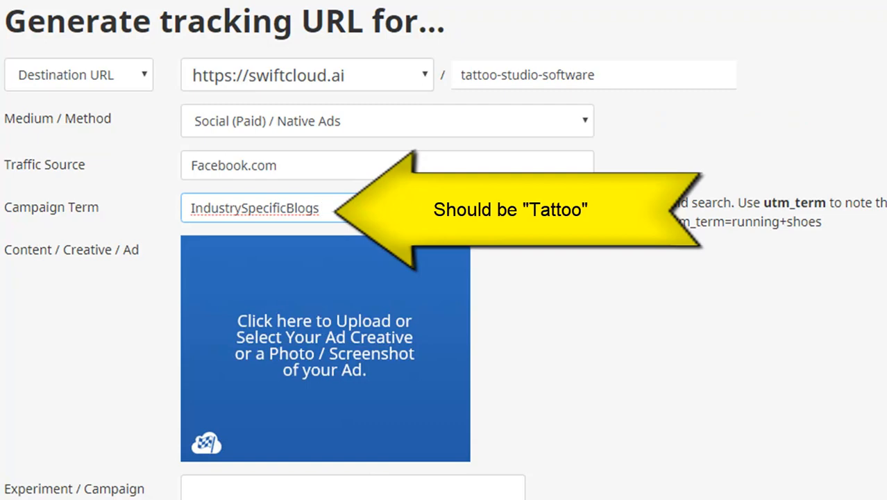
Copy the campaign term IndustrySpecificBlogs into the Experiment / Campaign field.
{"action": "left_click_drag", "start_coordinate": [320, 208], "coordinate": [156, 197]}
{"action": "key", "text": "ctrl+c"}
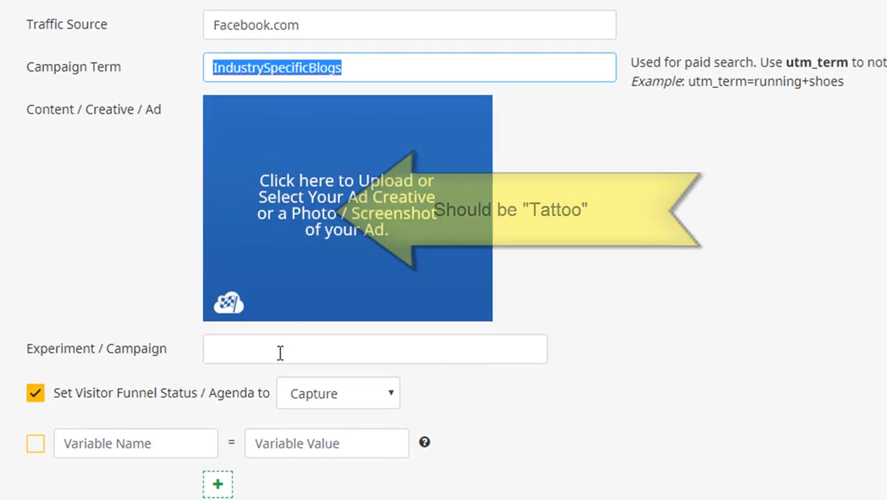
{"action": "left_click", "coordinate": [258, 491]}
{"action": "key", "text": "ctrl+v"}
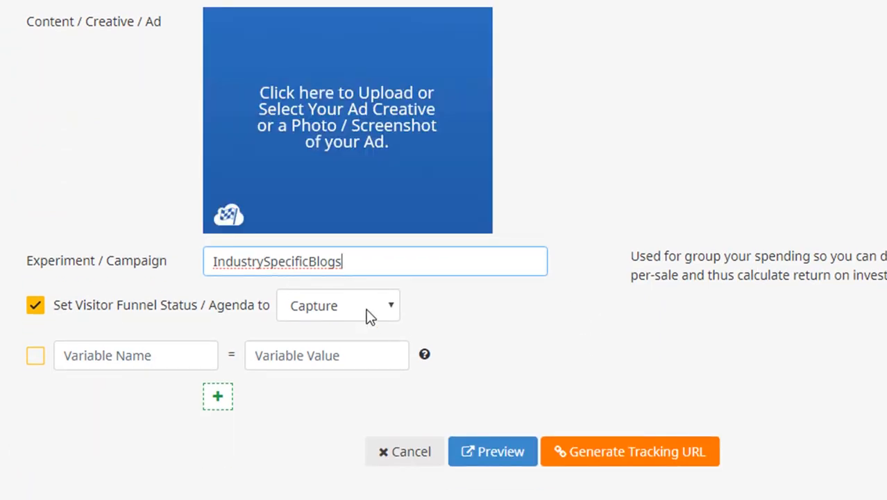
Set the visitor funnel status / agenda to Tripwire Offer.
{"action": "left_click", "coordinate": [368, 316]}
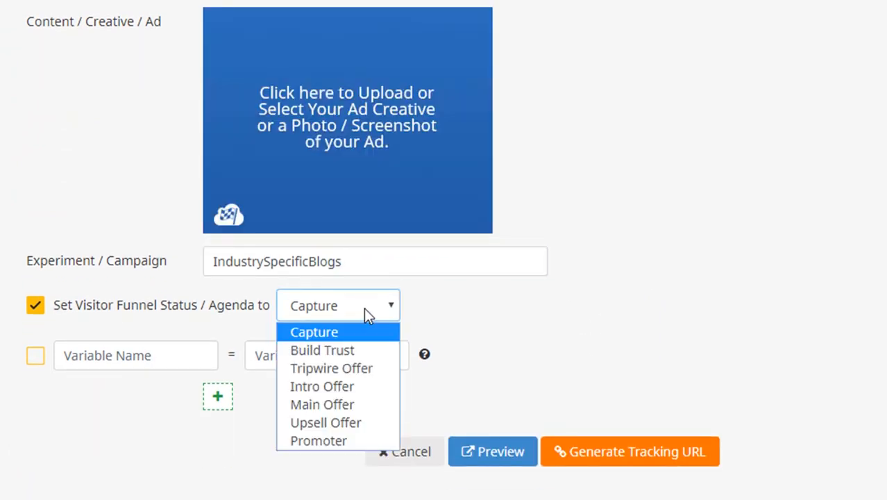
{"action": "left_click", "coordinate": [352, 369]}
{"action": "left_click", "coordinate": [481, 311]}
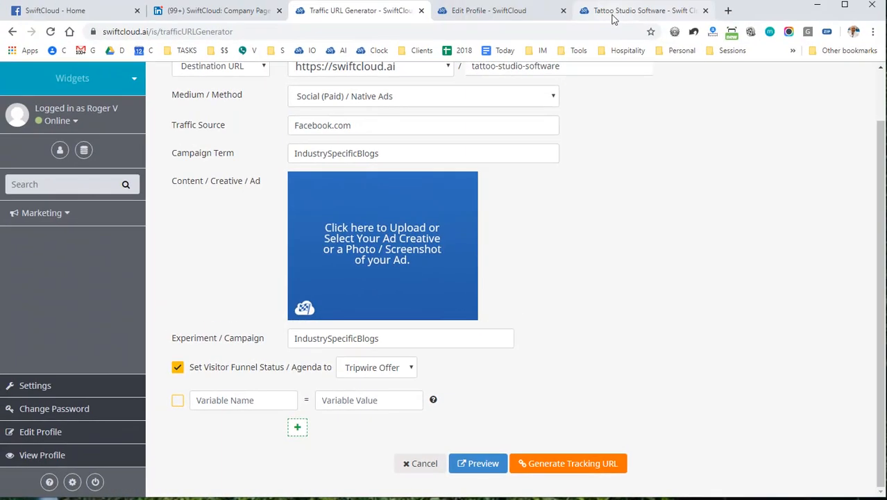
Check the call-to-action offer near the end of the Tattoo Studio Software article and return to the tracking URL form.
{"action": "left_click", "coordinate": [642, 12]}
{"action": "scroll", "coordinate": [627, 286], "scroll_direction": "down", "scroll_amount": 15}
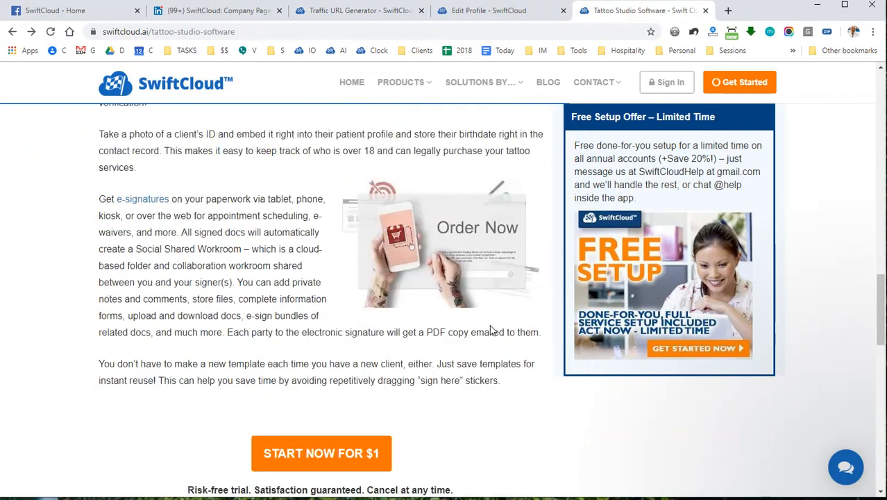
{"action": "scroll", "coordinate": [375, 425], "scroll_direction": "down", "scroll_amount": 3}
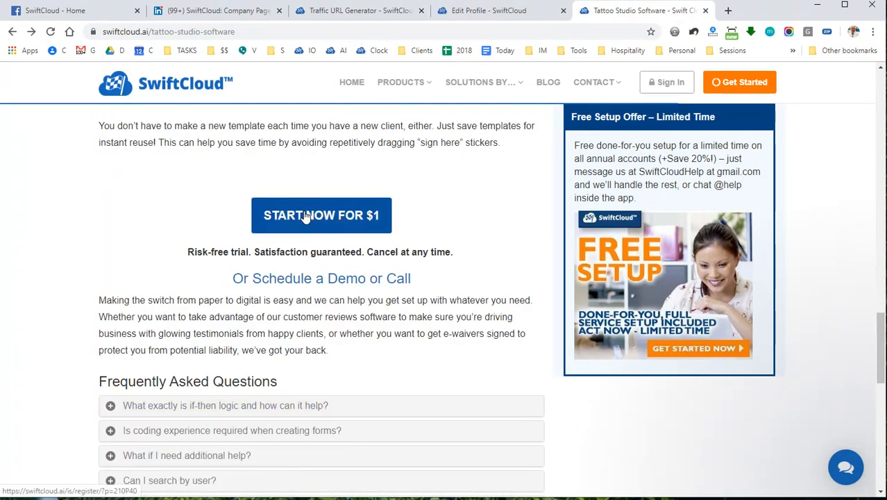
{"action": "left_click", "coordinate": [344, 11]}
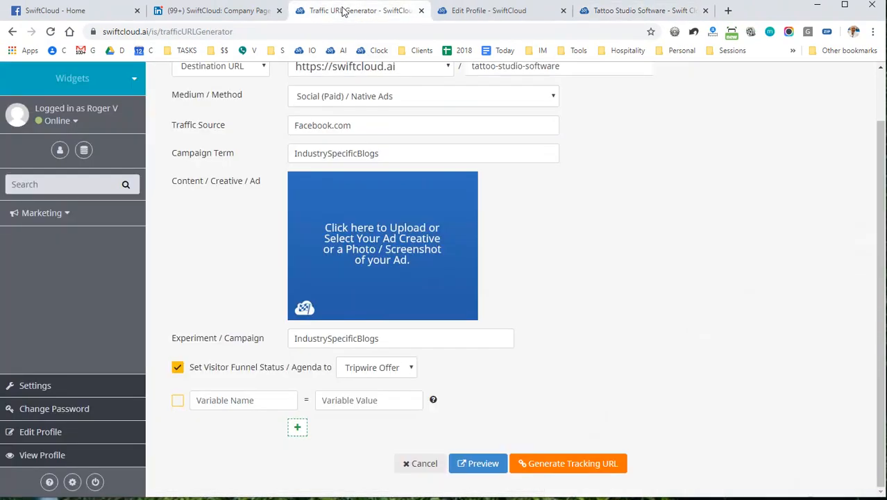
Review the available funnel status choices, keep Tripwire Offer selected, and recheck the article's offer.
{"action": "left_click", "coordinate": [398, 367]}
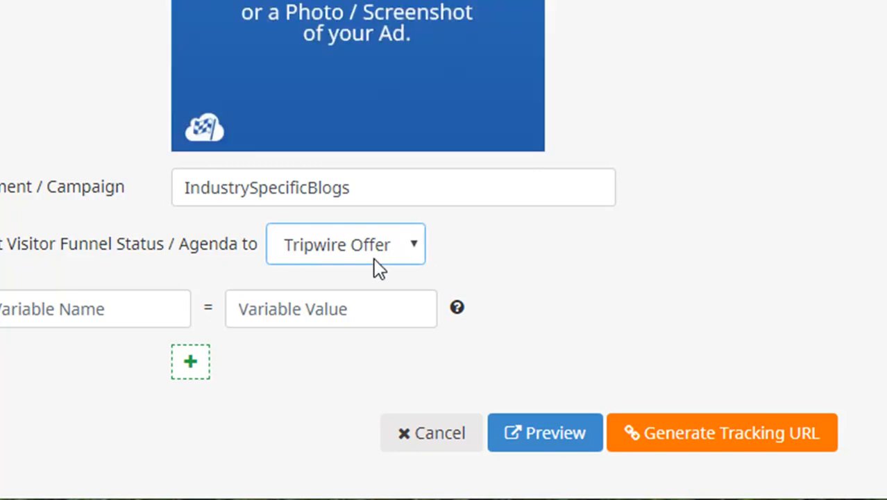
{"action": "left_click", "coordinate": [378, 248]}
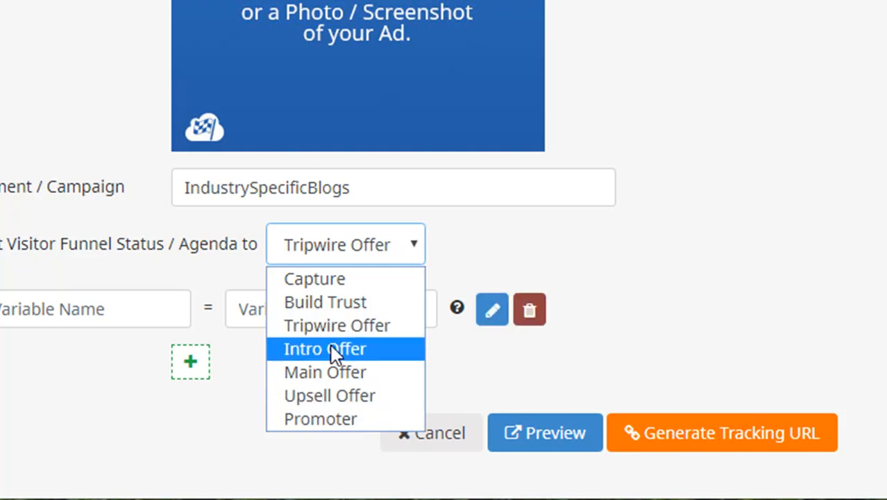
{"action": "left_click", "coordinate": [347, 326]}
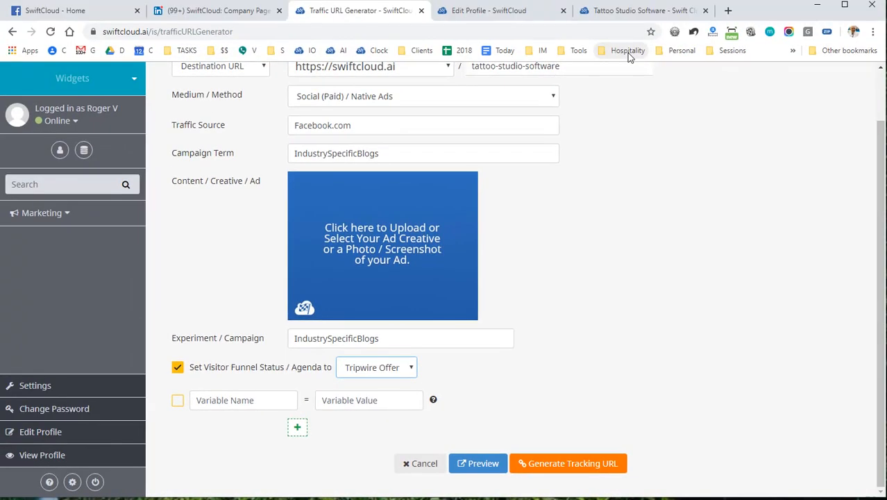
{"action": "left_click", "coordinate": [633, 12]}
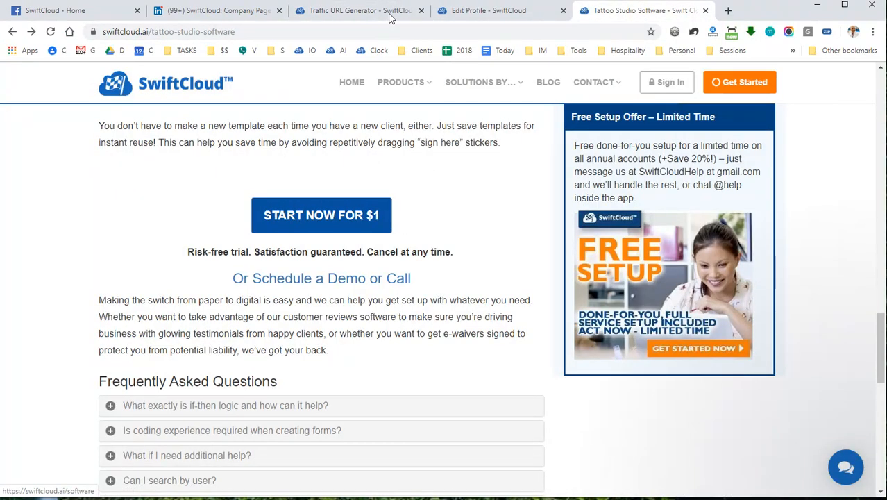
{"action": "left_click", "coordinate": [347, 11]}
Enable a custom variable named BoostedPost with the value 1 and generate the tracking URL.
{"action": "mouse_move", "coordinate": [436, 408]}
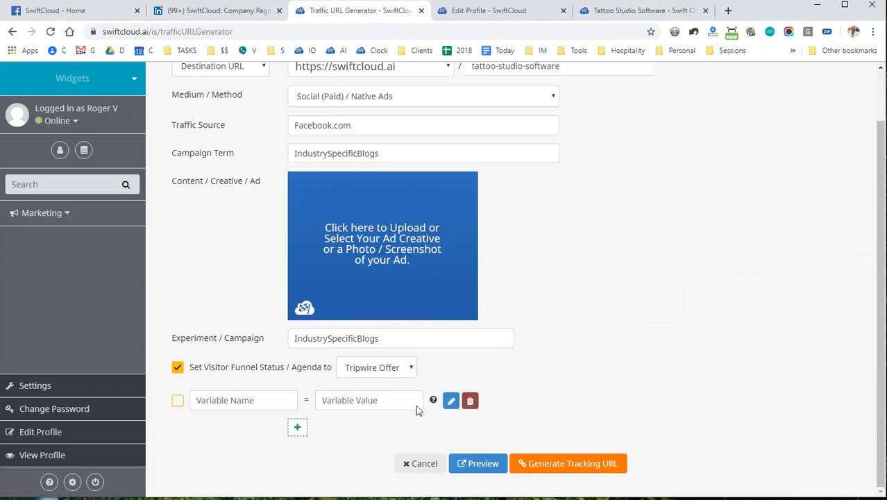
{"action": "left_click", "coordinate": [210, 401]}
{"action": "left_click", "coordinate": [316, 400]}
{"action": "left_click", "coordinate": [297, 405]}
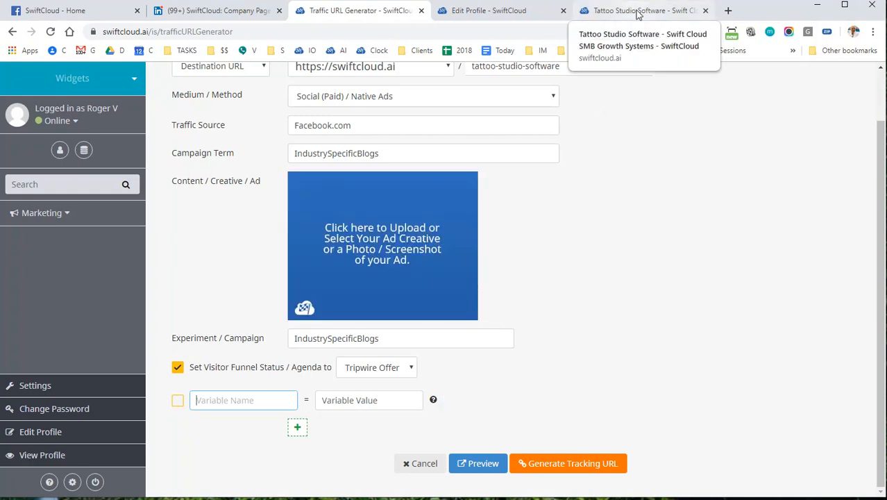
{"action": "left_click", "coordinate": [179, 401]}
{"action": "left_click", "coordinate": [208, 400]}
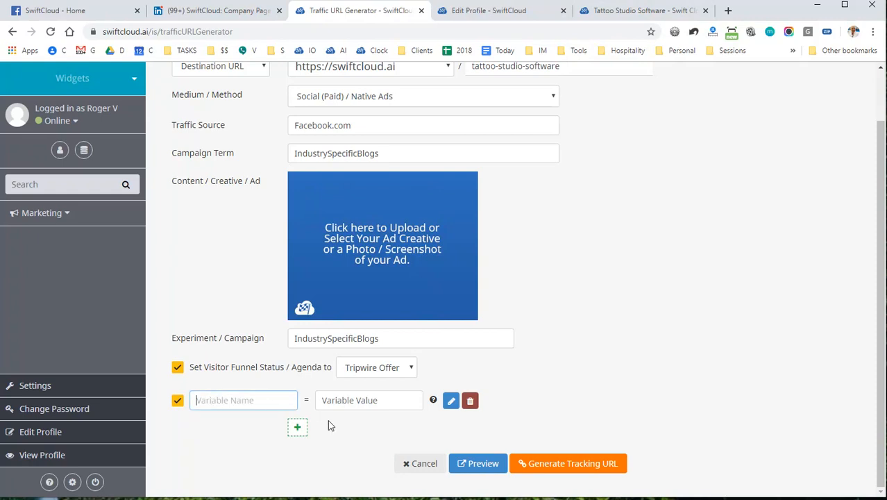
{"action": "type", "text": "BoostedPost"}
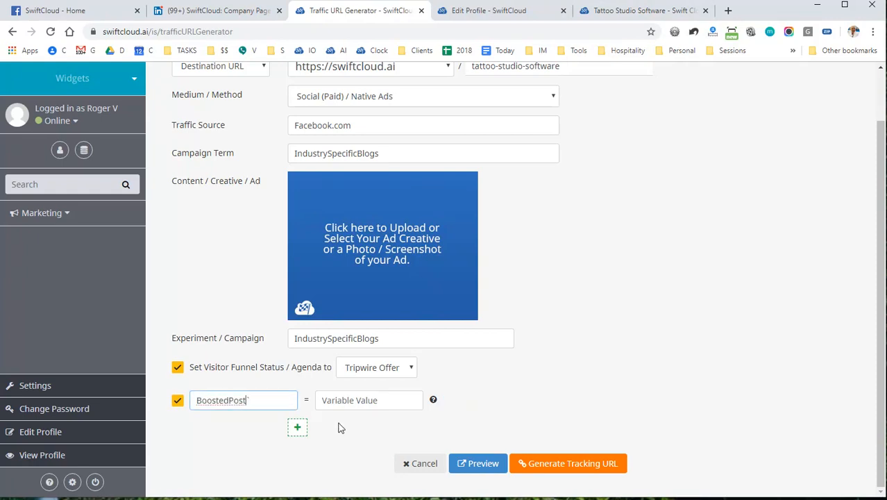
{"action": "key", "text": "Tab"}
{"action": "type", "text": "1"}
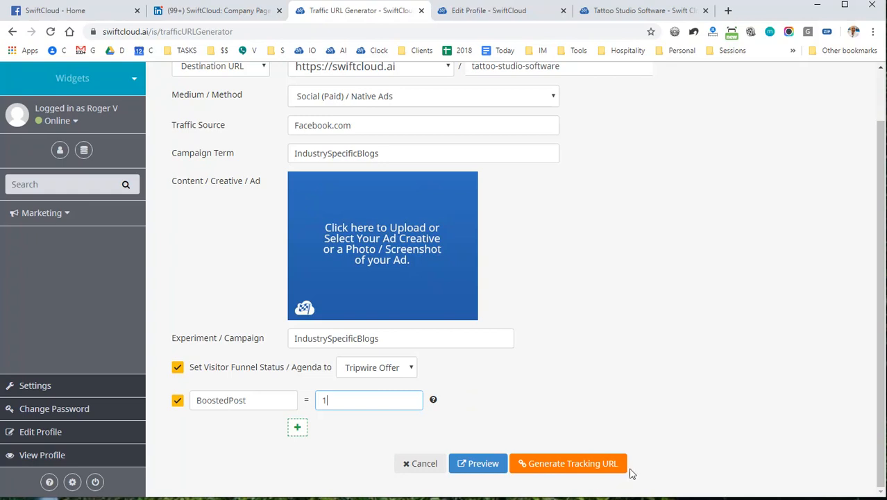
{"action": "left_click", "coordinate": [572, 465]}
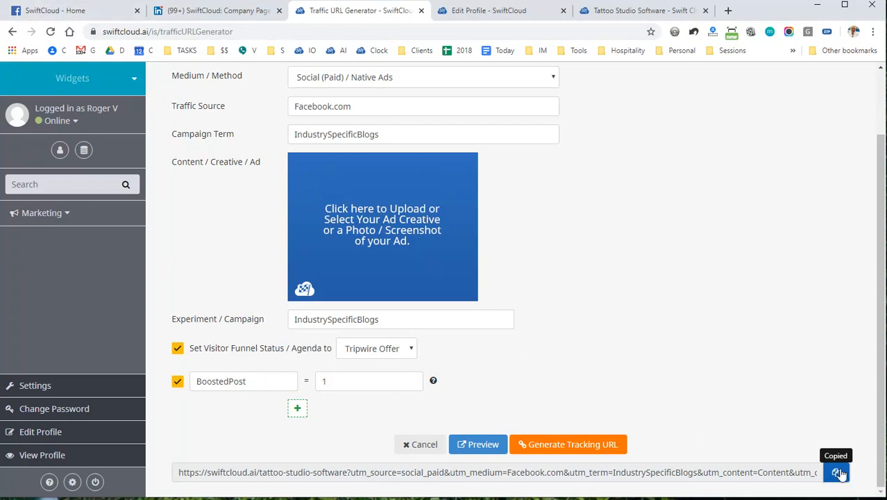
Check the Facebook post composer, return to the tracking URL form, and set the campaign term to Tattoo.
{"action": "left_click", "coordinate": [82, 13]}
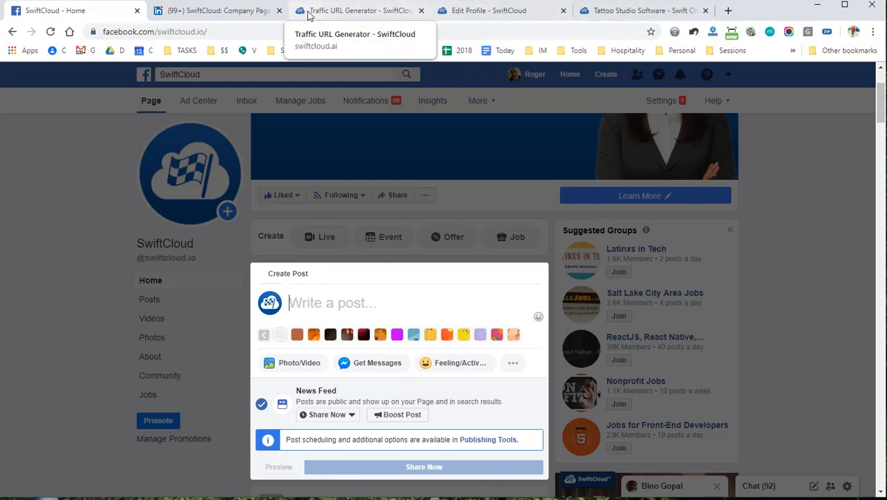
{"action": "left_click", "coordinate": [354, 11]}
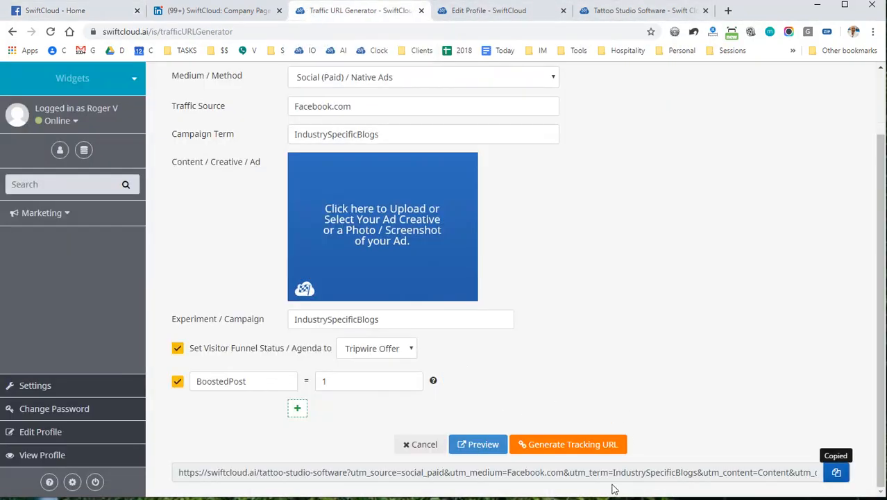
{"action": "scroll", "coordinate": [375, 208], "scroll_direction": "up", "scroll_amount": 2}
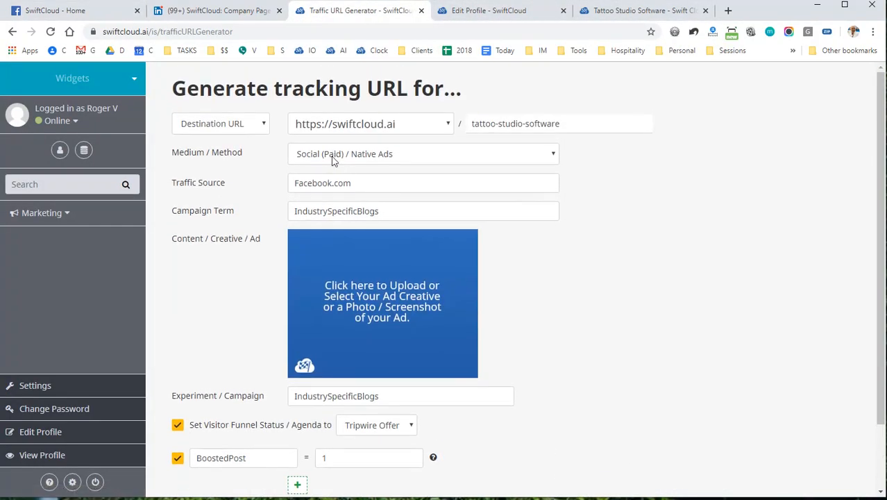
{"action": "left_click", "coordinate": [437, 212]}
{"action": "key", "text": "ctrl+a"}
{"action": "type", "text": "Tattoo"}
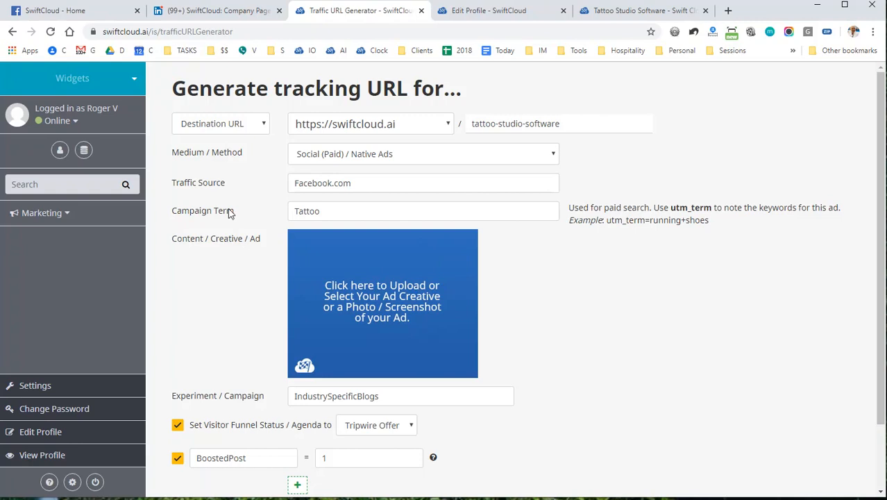
Regenerate the tracking URL with the Tattoo campaign term and copy it.
{"action": "left_click_drag", "start_coordinate": [293, 395], "coordinate": [401, 397]}
{"action": "left_click", "coordinate": [640, 343]}
{"action": "scroll", "coordinate": [639, 344], "scroll_direction": "down", "scroll_amount": 1}
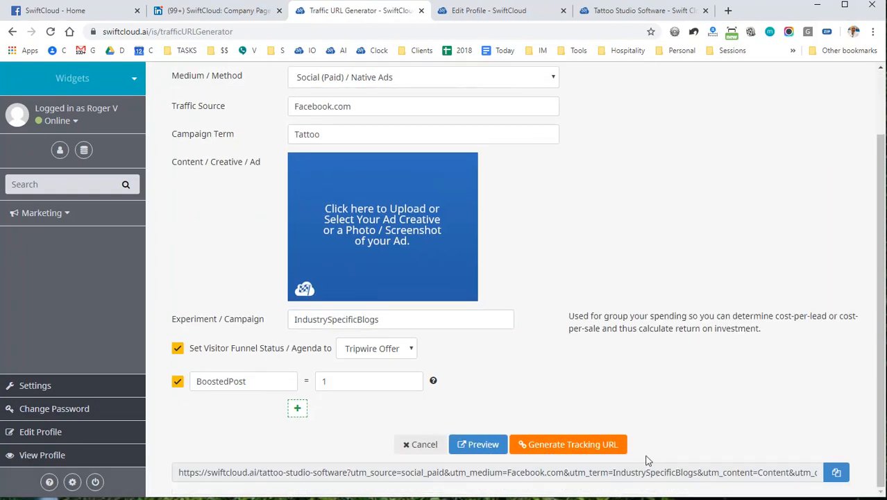
{"action": "left_click", "coordinate": [565, 445]}
{"action": "left_click_drag", "start_coordinate": [692, 477], "coordinate": [569, 475]}
{"action": "left_click", "coordinate": [801, 476]}
{"action": "left_click", "coordinate": [836, 472]}
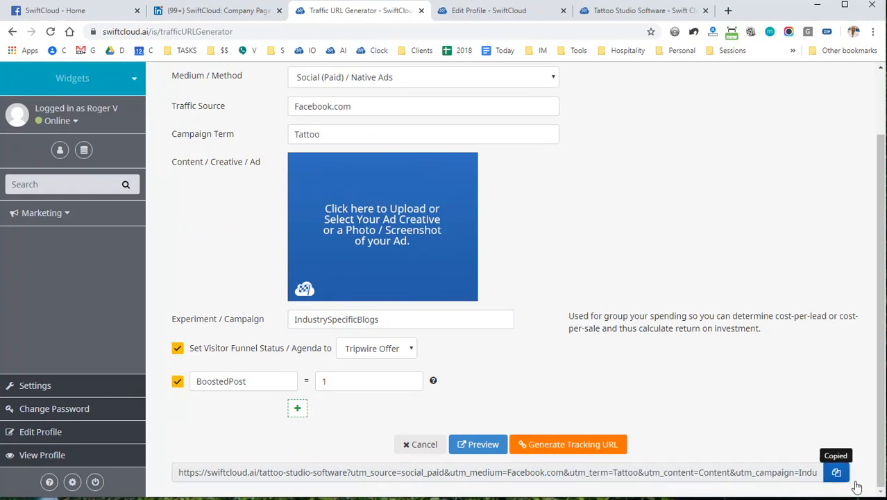
Paste the tracking URL into the SwiftCloud Facebook page's new post so that its link preview loads.
{"action": "left_click", "coordinate": [81, 8]}
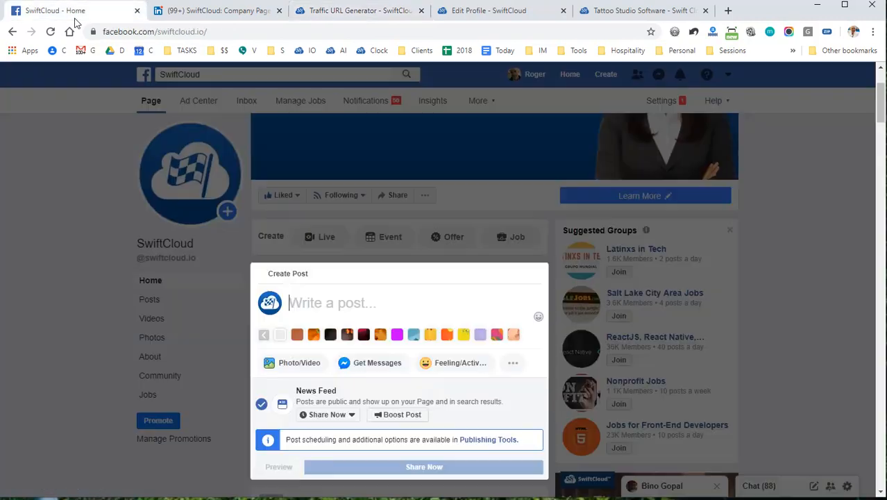
{"action": "key", "text": "ctrl+v"}
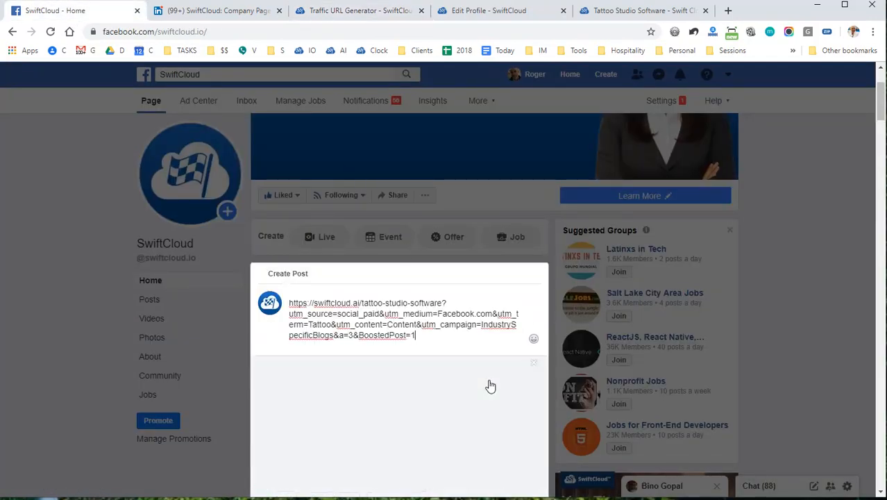
{"action": "scroll", "coordinate": [416, 364], "scroll_direction": "down", "scroll_amount": 2}
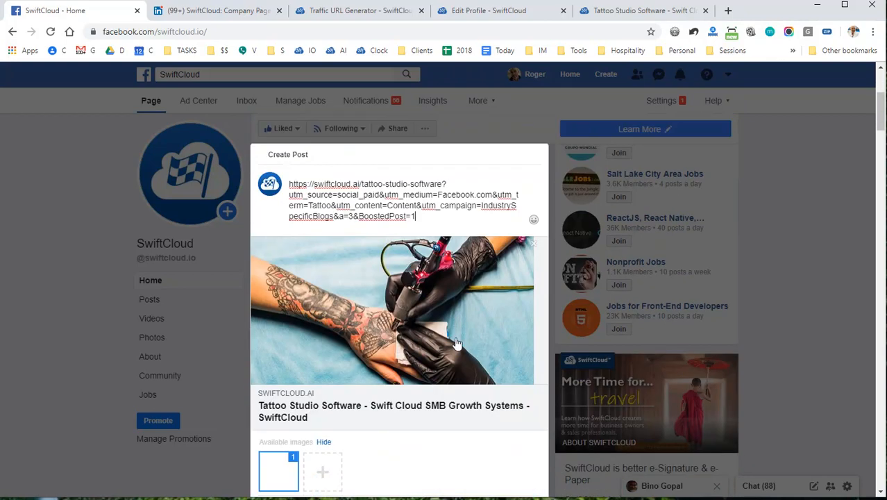
Replace the URL text with "Tattoo Artists - are you better at art than growing your biz? We can help you double your Tattoo Studio business.".
{"action": "triple_click", "coordinate": [430, 217]}
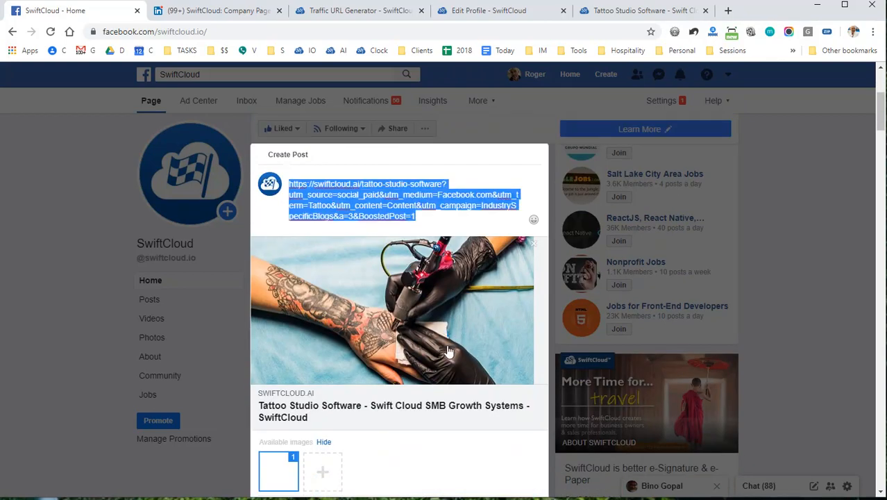
{"action": "key", "text": "BackSpace"}
{"action": "type", "text": "Tattoo Artists - are you better at art than growing your biz? We can help you double your Tattoo Studio business"}
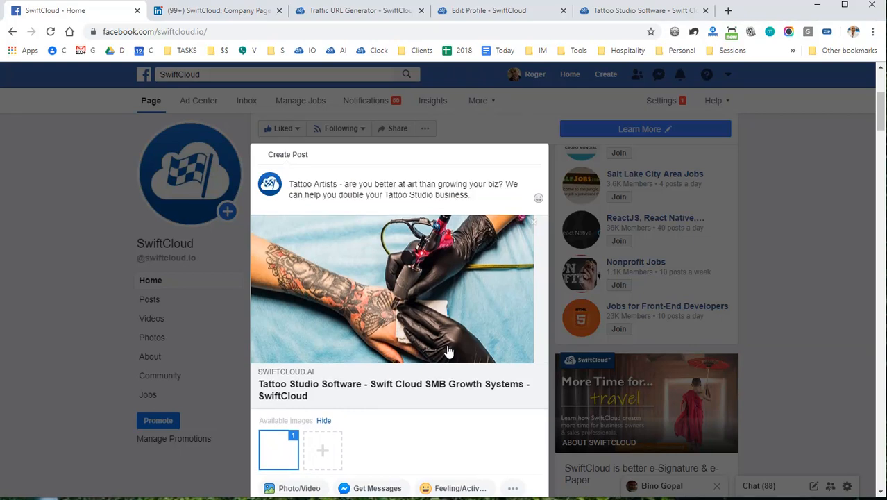
{"action": "type", "text": "."}
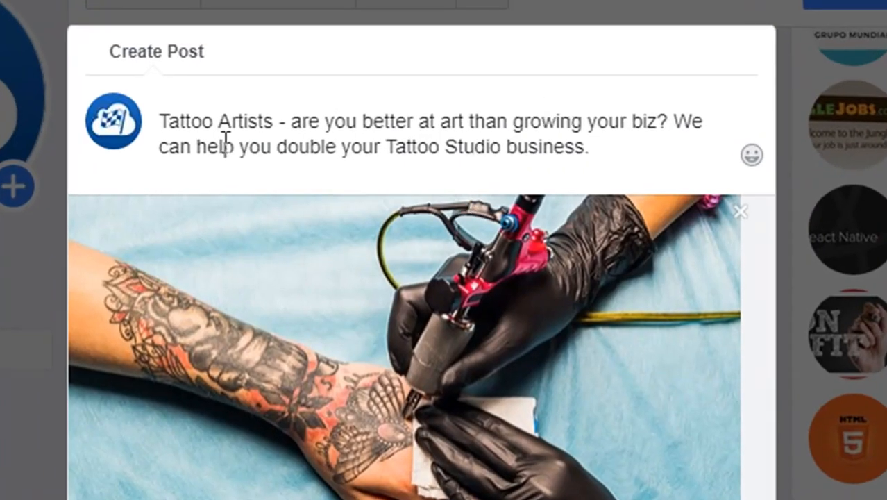
Review the Facebook post's wording: the audience callout, the question about growing the business, and the closing promise.
{"action": "left_click_drag", "start_coordinate": [278, 122], "coordinate": [76, 158]}
{"action": "double_click", "coordinate": [264, 122]}
{"action": "left_click", "coordinate": [310, 121]}
{"action": "double_click", "coordinate": [645, 122]}
{"action": "left_click_drag", "start_coordinate": [658, 123], "coordinate": [300, 122]}
{"action": "left_click_drag", "start_coordinate": [649, 148], "coordinate": [671, 123]}
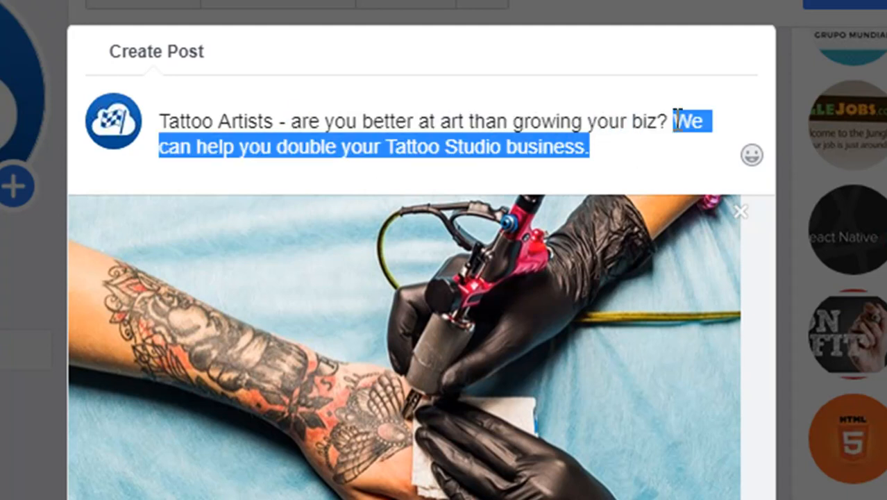
{"action": "left_click", "coordinate": [625, 146]}
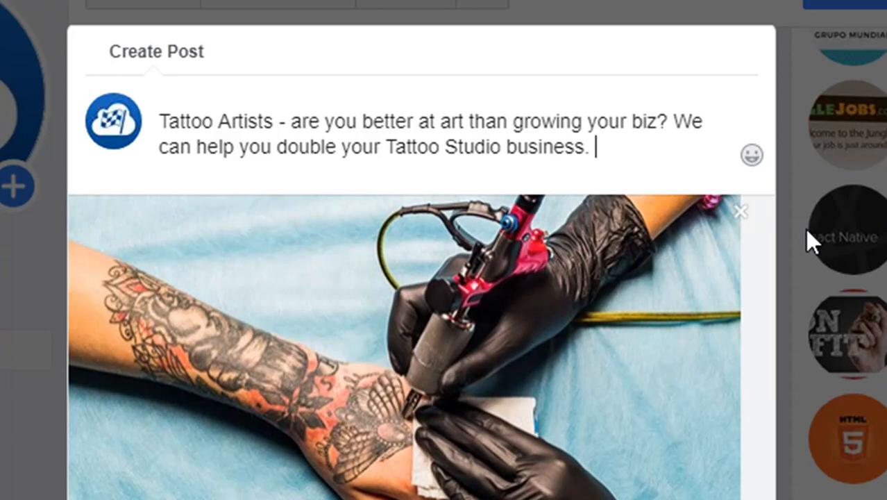
Share the tattoo studio post immediately on the SwiftCloud Facebook page.
{"action": "scroll", "coordinate": [501, 410], "scroll_direction": "down", "scroll_amount": 2}
{"action": "scroll", "coordinate": [501, 410], "scroll_direction": "down", "scroll_amount": 4}
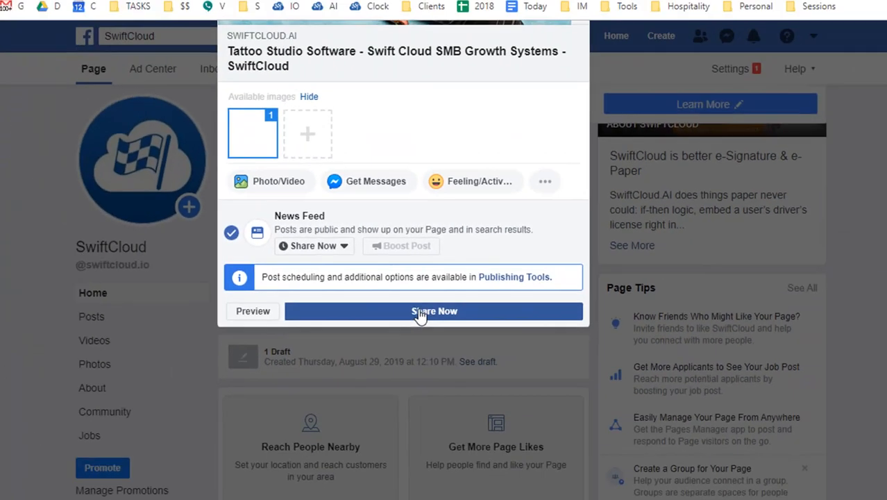
{"action": "left_click", "coordinate": [419, 313]}
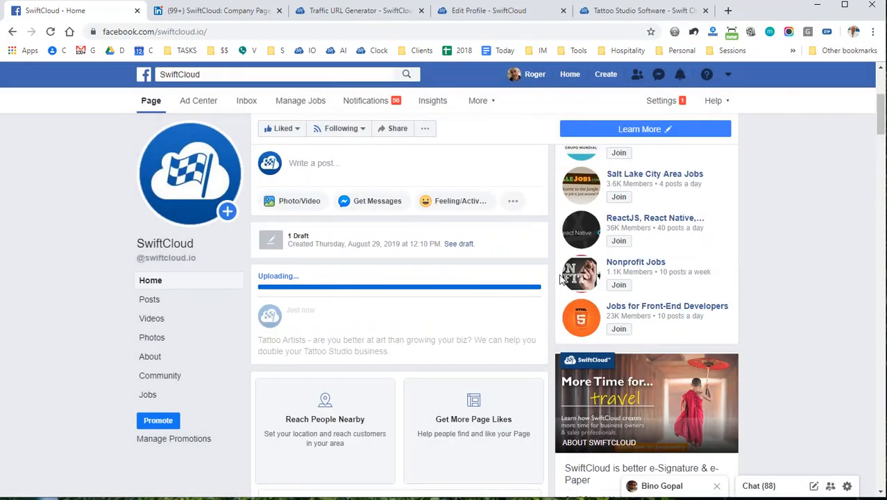
Review the audience options in the Boost Post setup for the new tattoo post and save the ad as a draft.
{"action": "scroll", "coordinate": [562, 279], "scroll_direction": "down", "scroll_amount": 3}
{"action": "scroll", "coordinate": [548, 274], "scroll_direction": "down", "scroll_amount": 2}
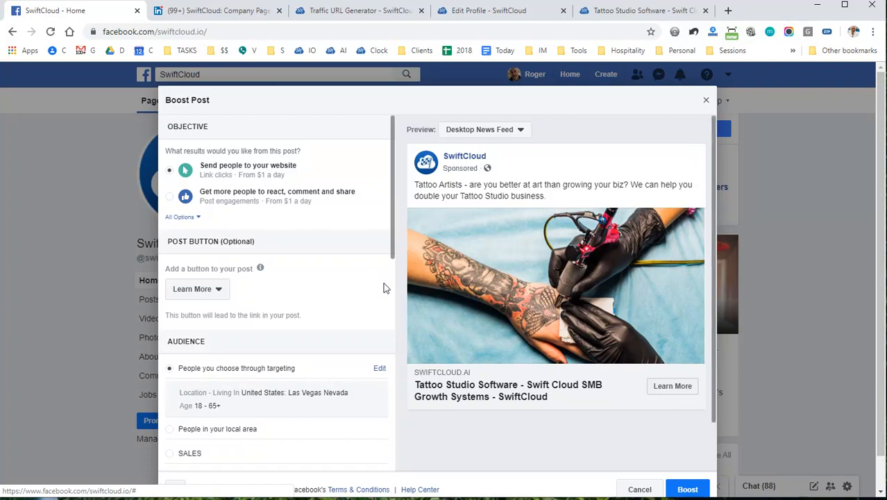
{"action": "scroll", "coordinate": [329, 292], "scroll_direction": "down", "scroll_amount": 5}
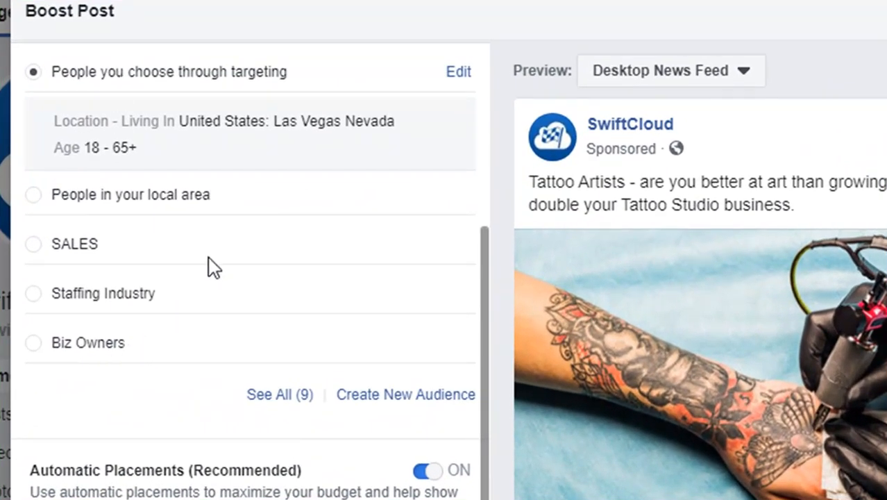
{"action": "scroll", "coordinate": [180, 216], "scroll_direction": "up", "scroll_amount": 3}
{"action": "scroll", "coordinate": [183, 236], "scroll_direction": "down", "scroll_amount": 2}
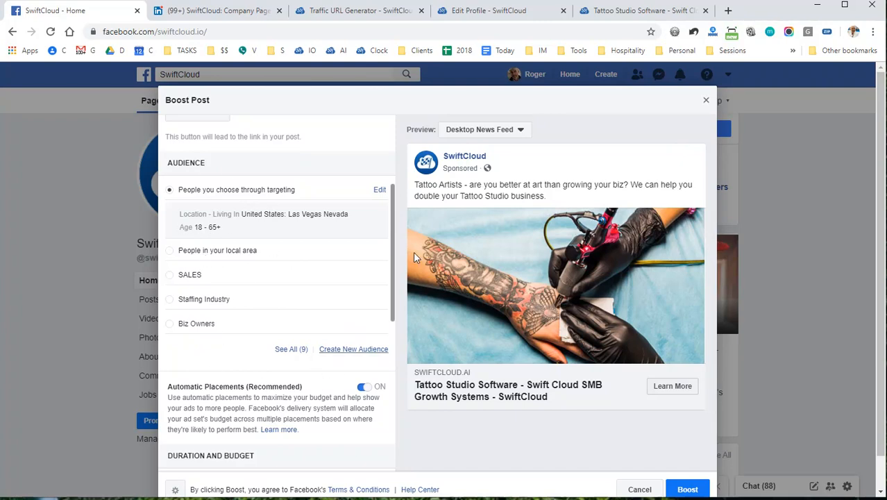
{"action": "left_click", "coordinate": [706, 100]}
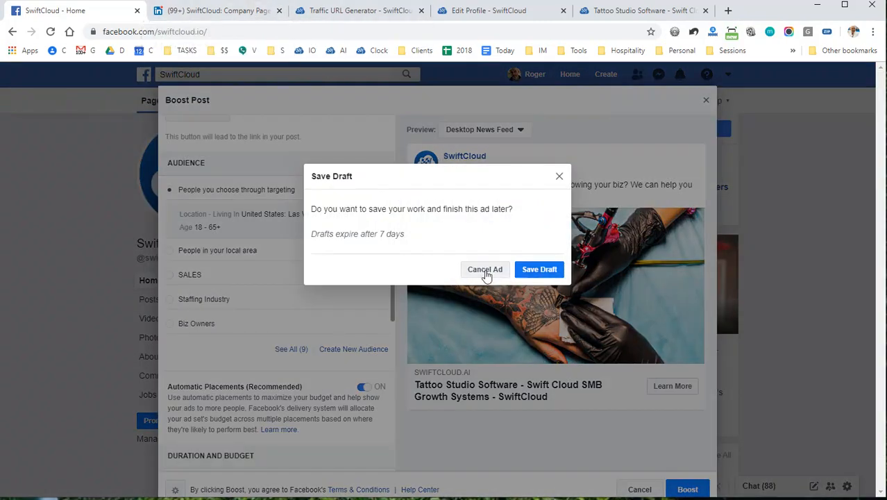
{"action": "left_click", "coordinate": [539, 278]}
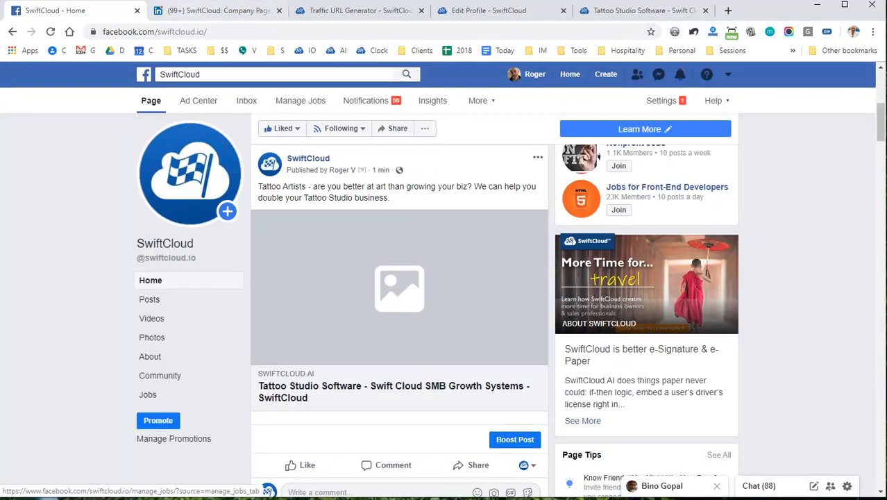
Look over the SwiftCloud LinkedIn company page and return to the tracking URL form.
{"action": "left_click", "coordinate": [216, 11]}
{"action": "scroll", "coordinate": [435, 165], "scroll_direction": "down", "scroll_amount": 5}
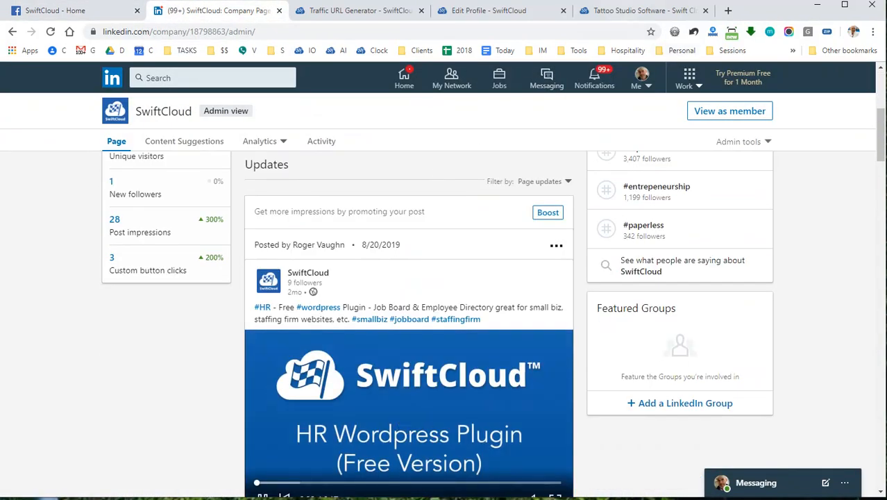
{"action": "left_click", "coordinate": [624, 11]}
{"action": "left_click", "coordinate": [448, 11]}
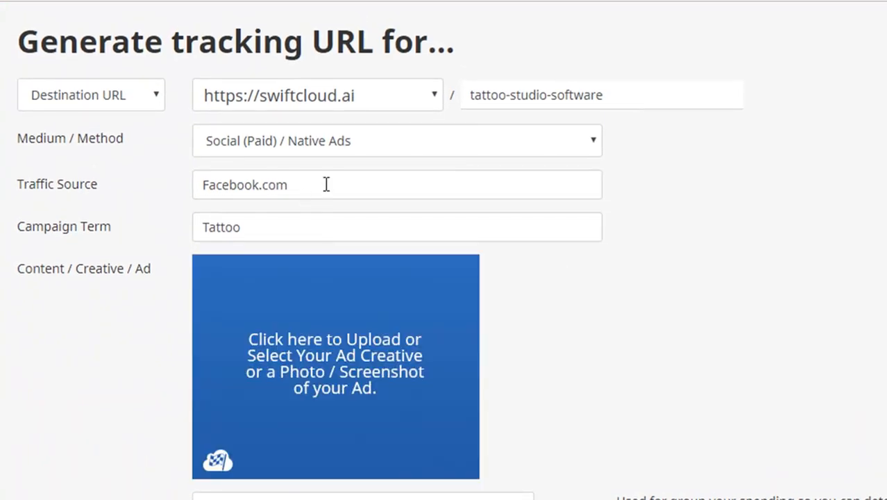
Set the medium to Social (Unpaid Social Posts) and the traffic source to LinkedIn, and generate and copy the tracking URL.
{"action": "left_click", "coordinate": [326, 184]}
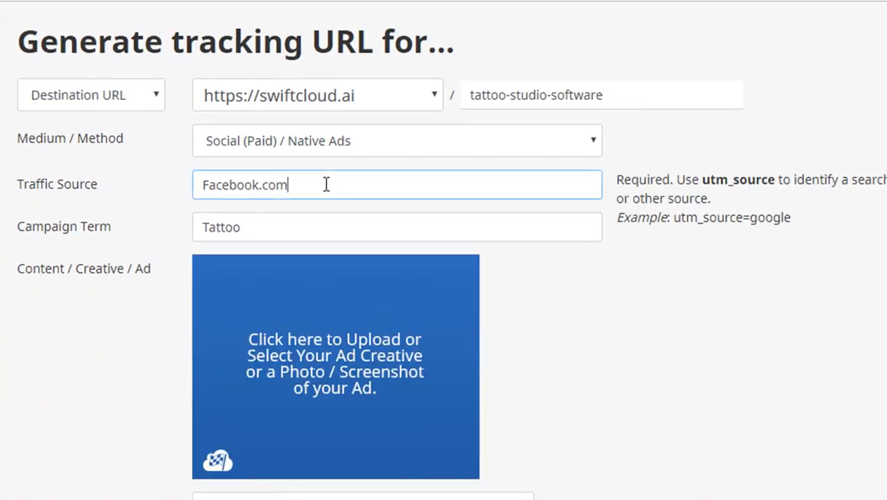
{"action": "left_click_drag", "start_coordinate": [347, 191], "coordinate": [80, 191]}
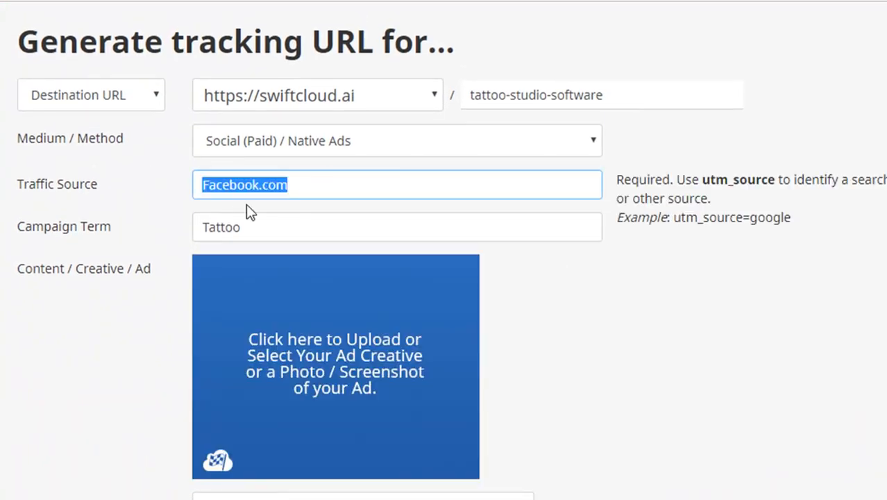
{"action": "left_click", "coordinate": [377, 139]}
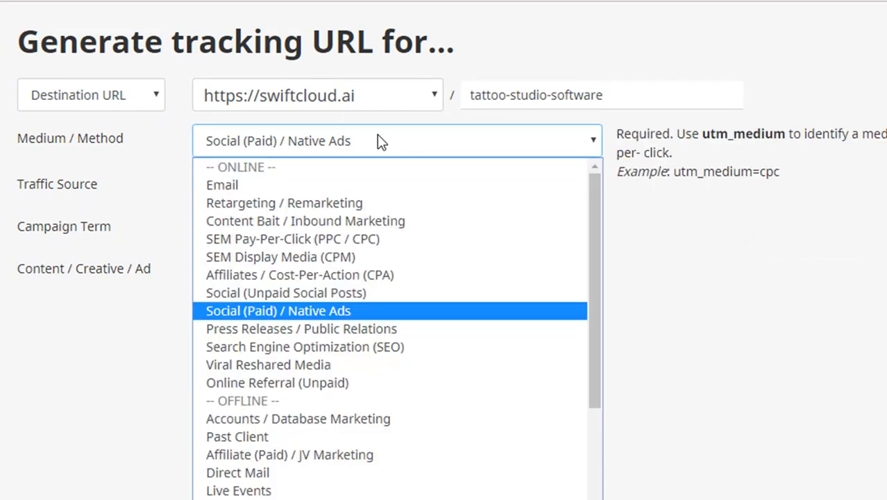
{"action": "left_click", "coordinate": [342, 290]}
{"action": "left_click_drag", "start_coordinate": [297, 188], "coordinate": [144, 198]}
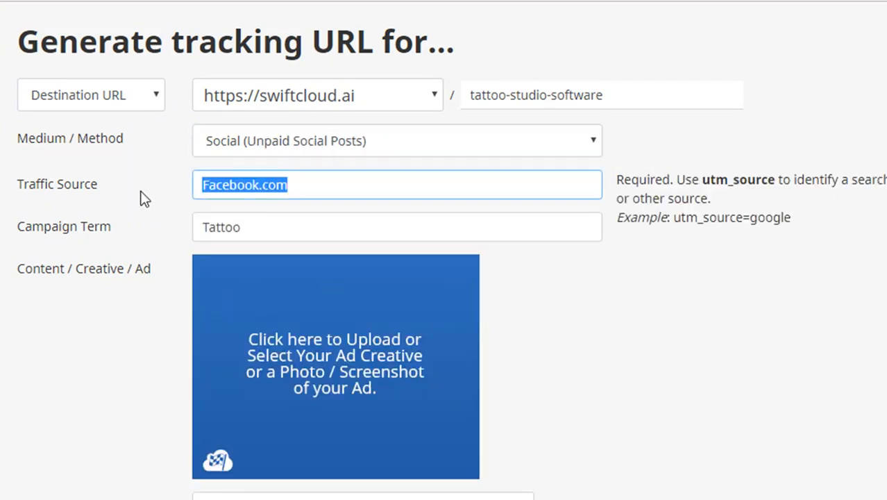
{"action": "type", "text": "LinkedIn"}
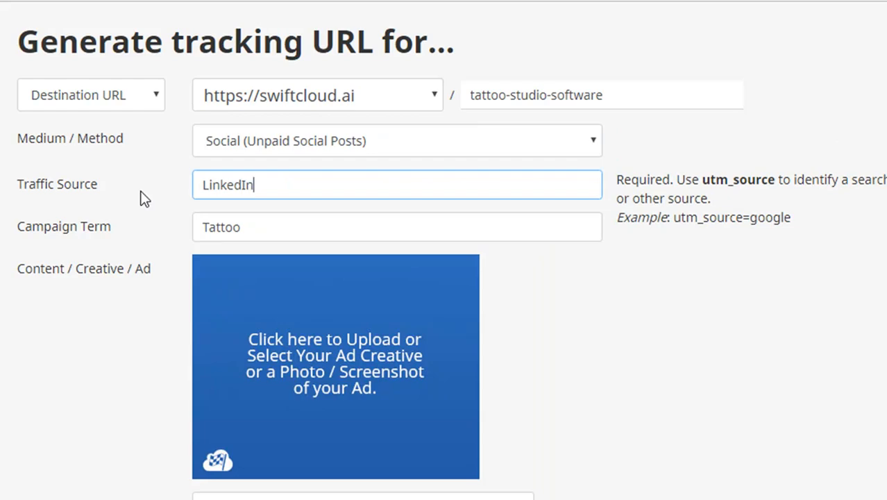
{"action": "key", "text": "Tab"}
{"action": "key", "text": "Tab"}
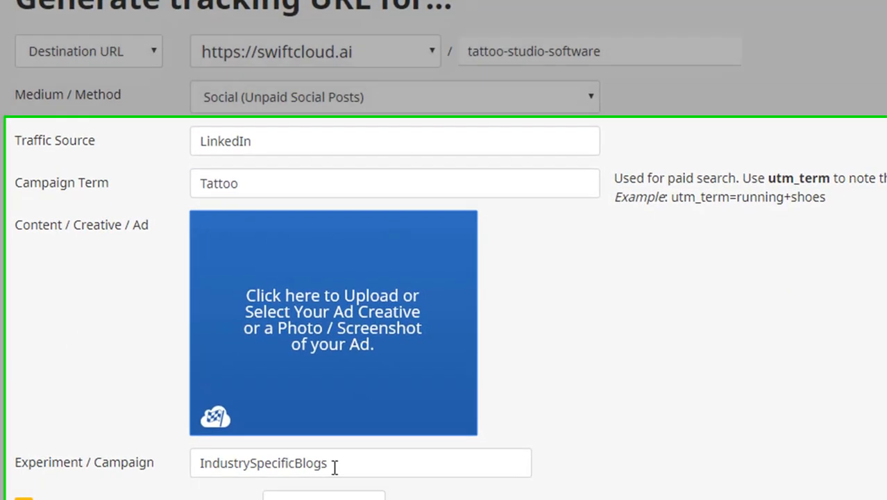
{"action": "scroll", "coordinate": [687, 222], "scroll_direction": "down", "scroll_amount": 2}
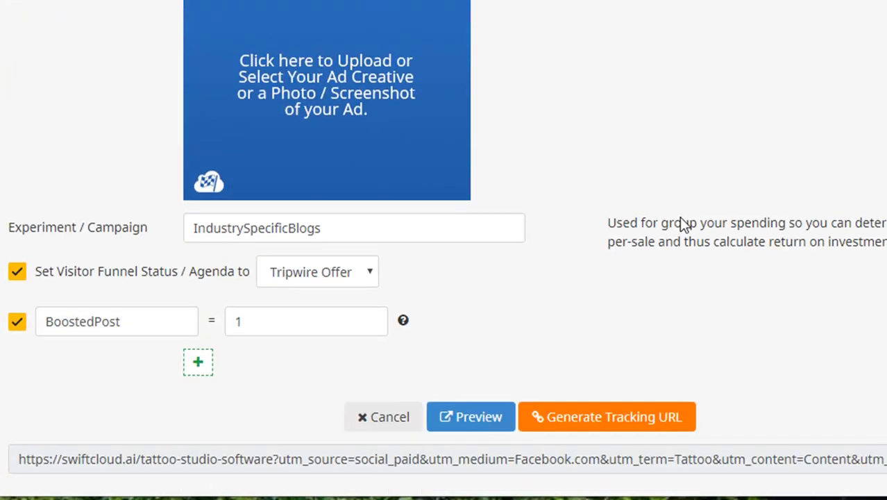
{"action": "left_click", "coordinate": [594, 428]}
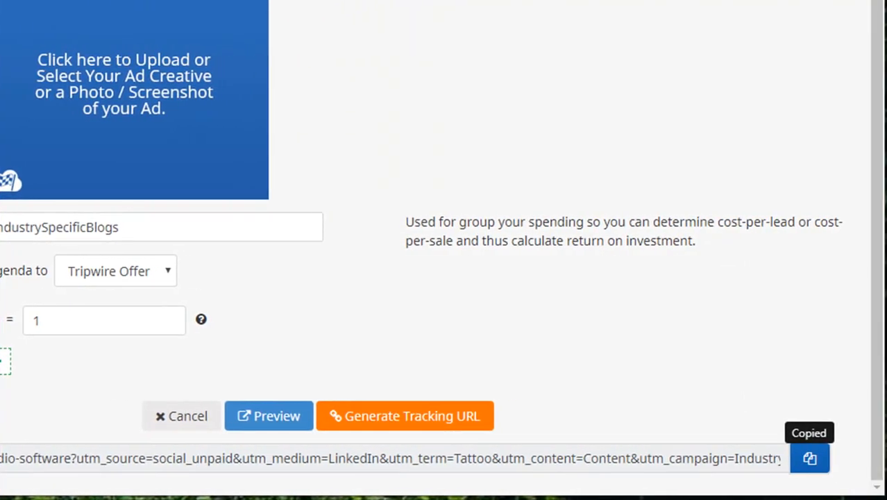
Start a new post on the SwiftCloud LinkedIn company page and paste the LinkedIn tracking URL for tattoo-studio-software to attach its link preview.
{"action": "left_click", "coordinate": [218, 11]}
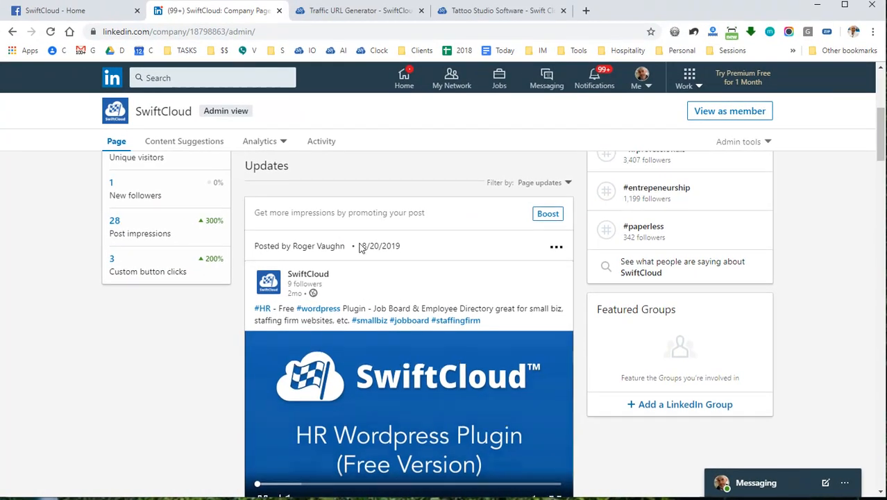
{"action": "scroll", "coordinate": [361, 246], "scroll_direction": "up", "scroll_amount": 5}
{"action": "left_click", "coordinate": [349, 420]}
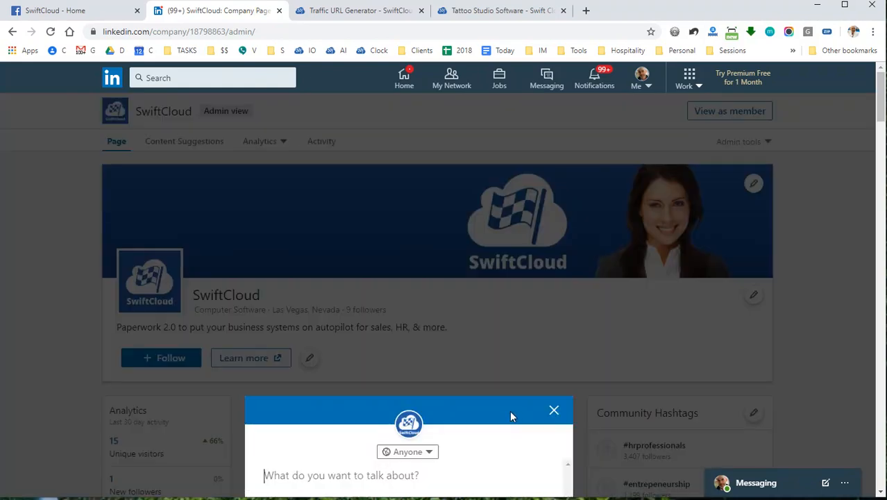
{"action": "type", "text": "https://swiftcloud.ai/tattoo-studio-software?utm_source=social_unpaid&utm_medium=LinkedIn&utm_term=Tattoo&utm_content=Content&utm_campaign=IndustrySpecificBlogs&a=3&BoostedPost=1"}
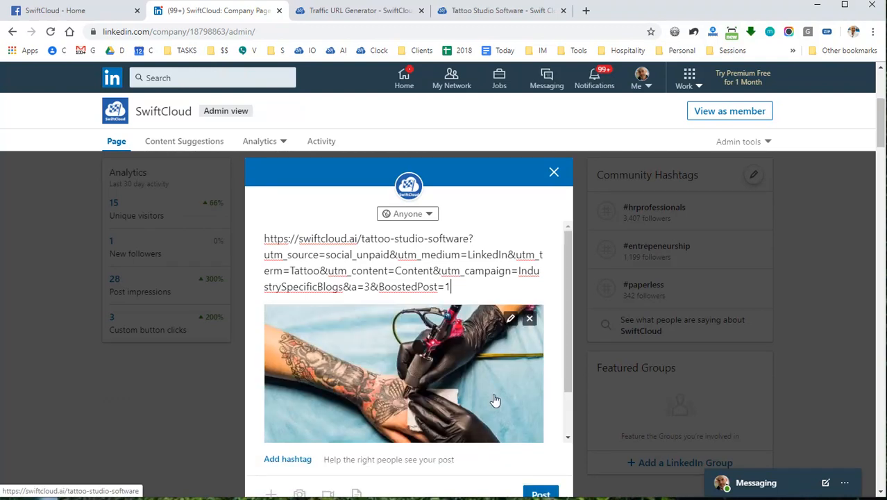
Replace the URL text in the LinkedIn post with the "Tattoo Artists" wording copied from the Facebook post, keep the link preview, and publish it.
{"action": "key", "text": "ctrl+a"}
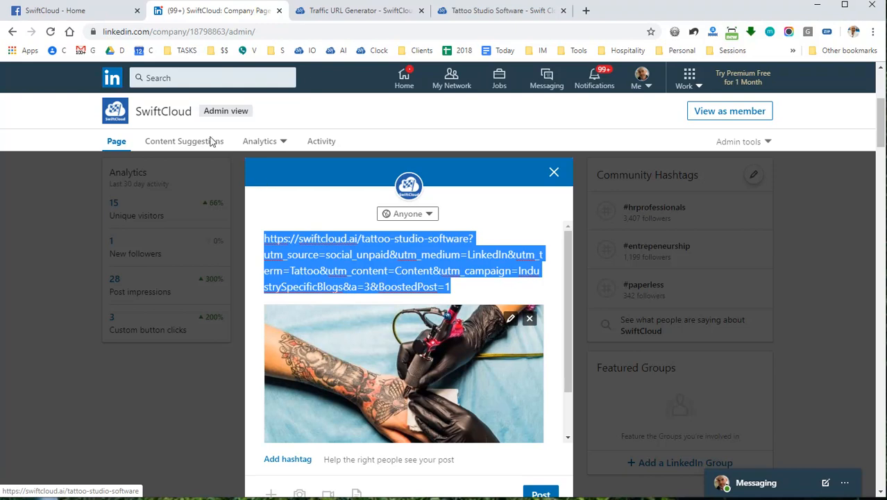
{"action": "left_click", "coordinate": [75, 10]}
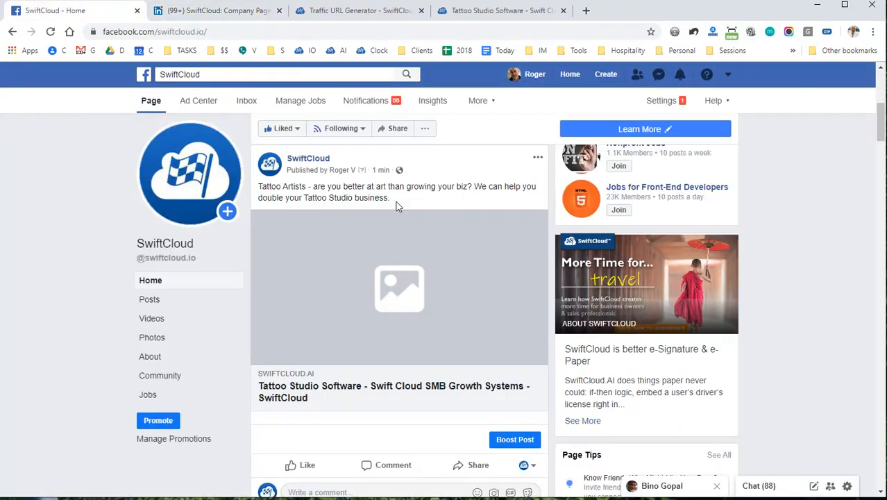
{"action": "left_click_drag", "start_coordinate": [260, 186], "coordinate": [390, 205]}
{"action": "key", "text": "ctrl+c"}
{"action": "left_click", "coordinate": [213, 11]}
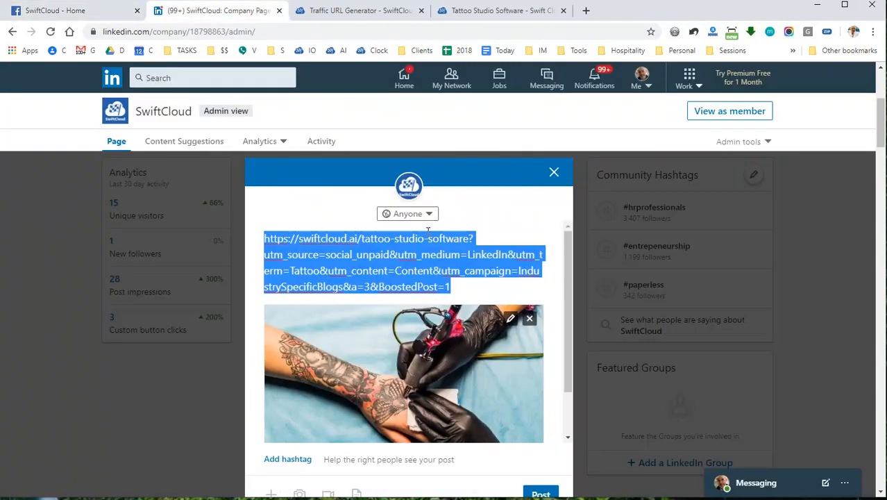
{"action": "key", "text": "ctrl+v"}
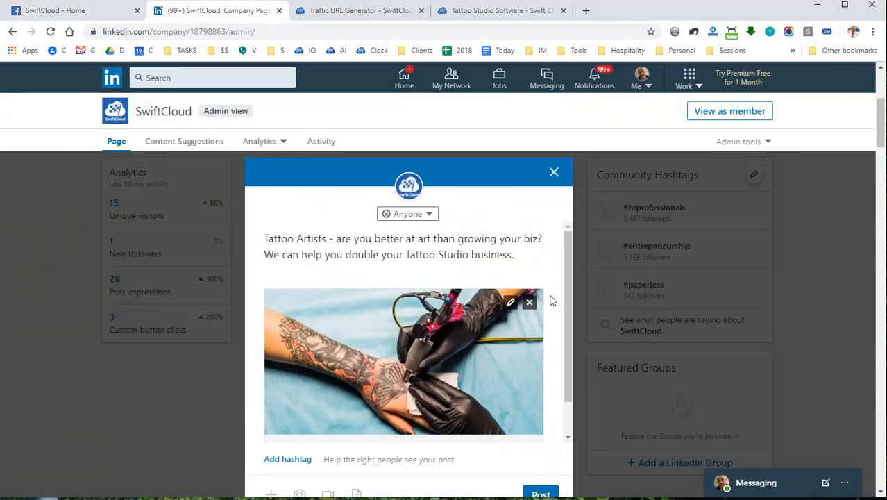
{"action": "key", "text": "BackSpace"}
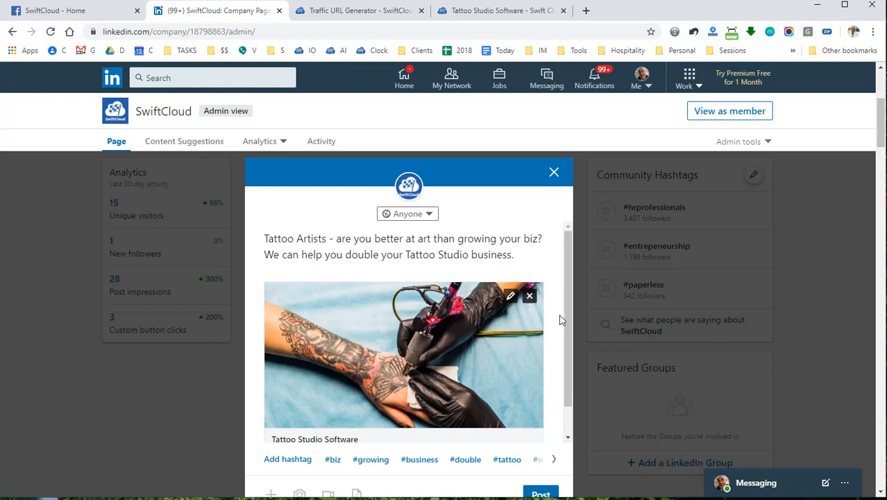
{"action": "scroll", "coordinate": [545, 359], "scroll_direction": "down", "scroll_amount": 3}
{"action": "left_click", "coordinate": [545, 359]}
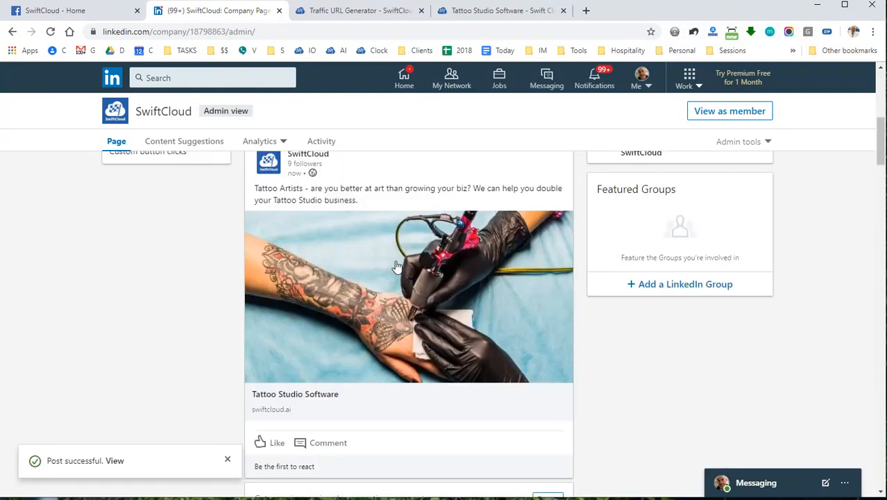
Review the published LinkedIn tattoo post and its link, and compare it with the traffic source and generated URL in the tracking form.
{"action": "scroll", "coordinate": [321, 195], "scroll_direction": "up", "scroll_amount": 2}
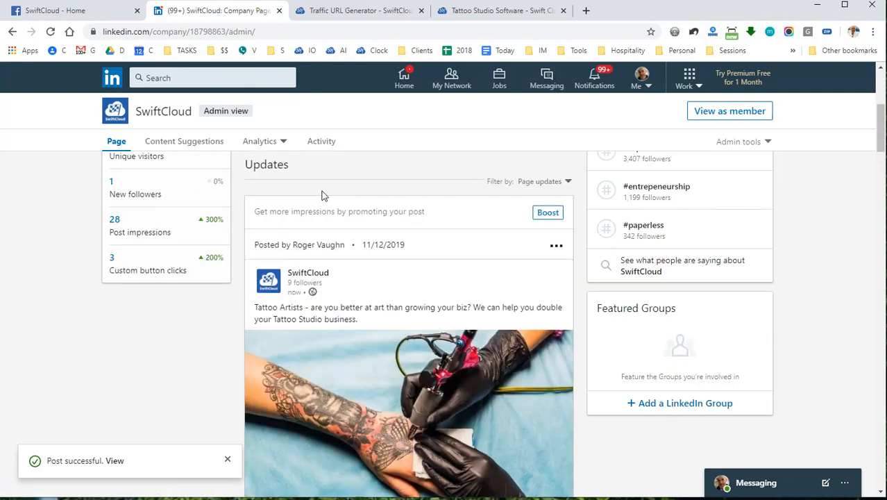
{"action": "scroll", "coordinate": [415, 383], "scroll_direction": "down", "scroll_amount": 2}
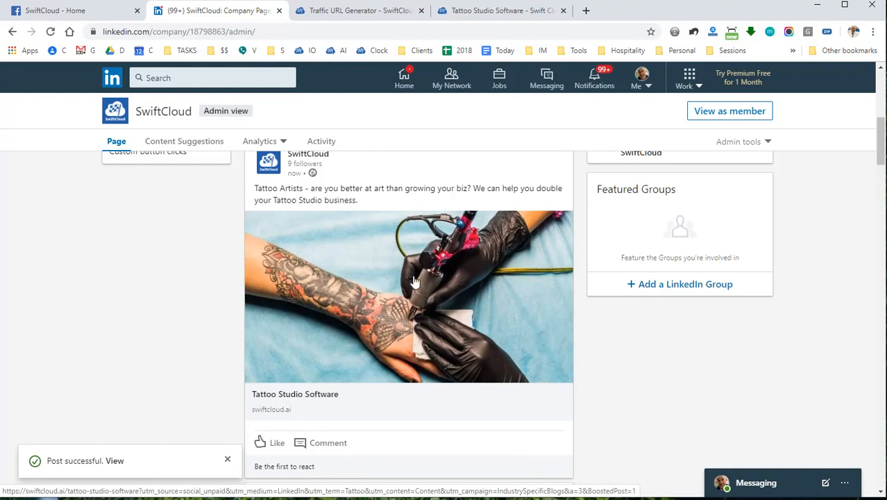
{"action": "scroll", "coordinate": [432, 303], "scroll_direction": "up", "scroll_amount": 6}
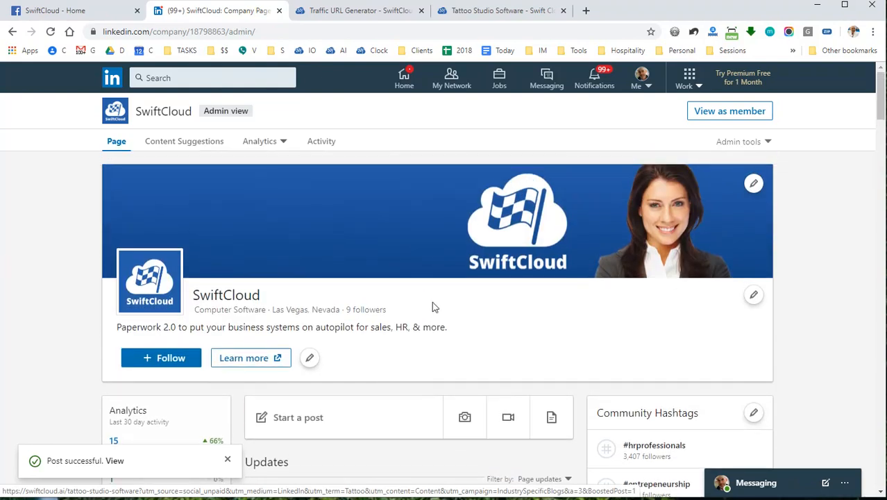
{"action": "scroll", "coordinate": [431, 301], "scroll_direction": "down", "scroll_amount": 5}
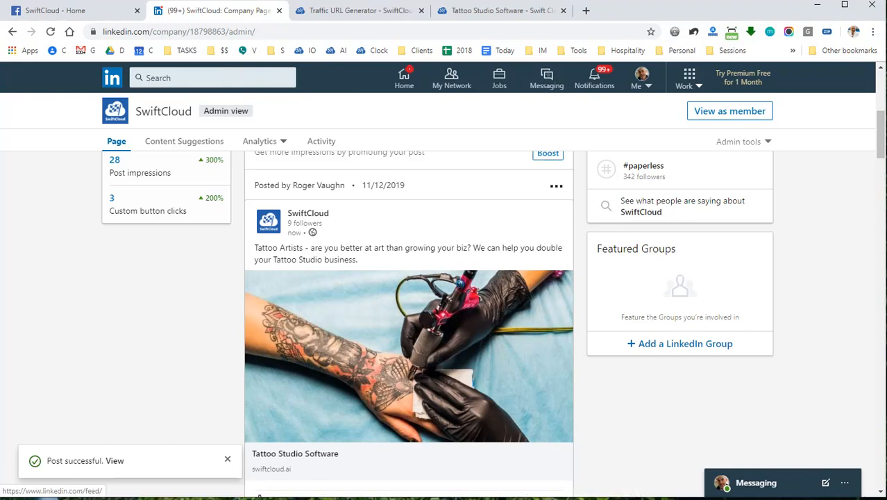
{"action": "left_click", "coordinate": [364, 11]}
{"action": "scroll", "coordinate": [520, 313], "scroll_direction": "up", "scroll_amount": 1}
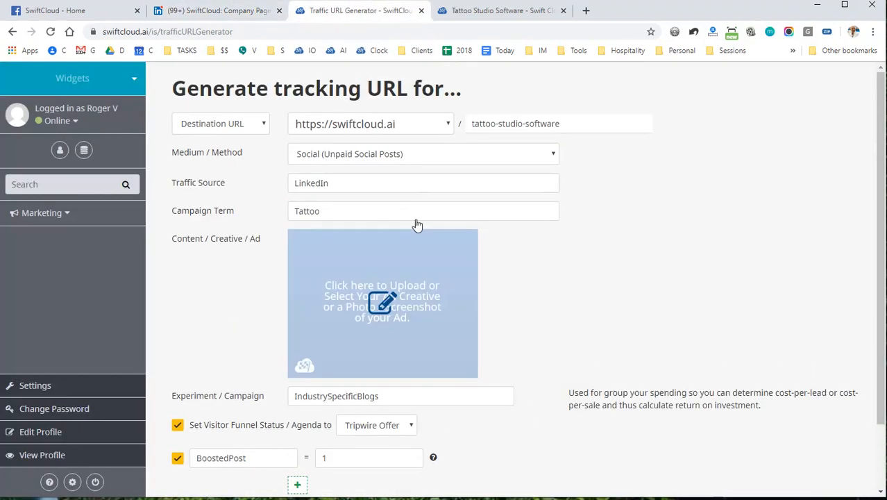
{"action": "left_click", "coordinate": [355, 181]}
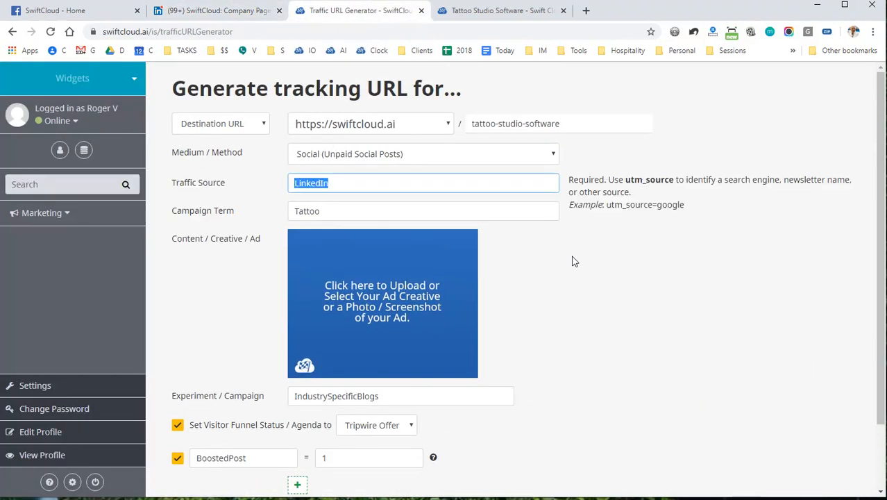
{"action": "scroll", "coordinate": [577, 273], "scroll_direction": "down", "scroll_amount": 1}
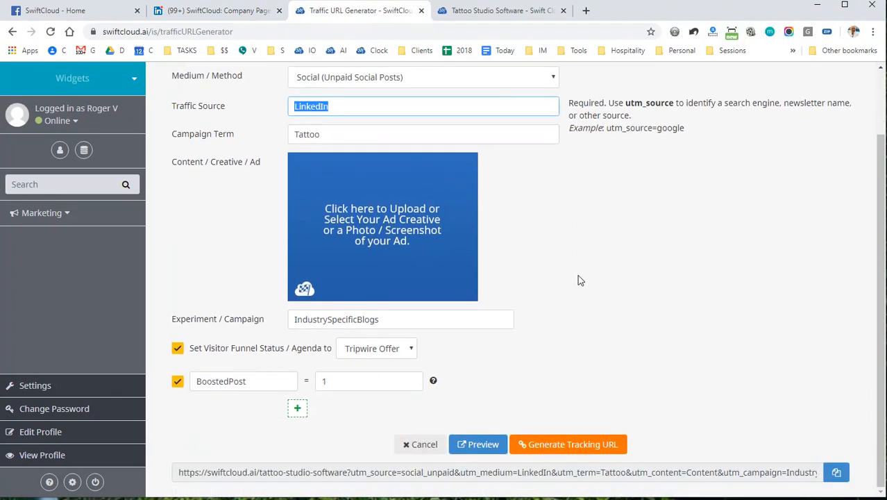
{"action": "left_click", "coordinate": [217, 10]}
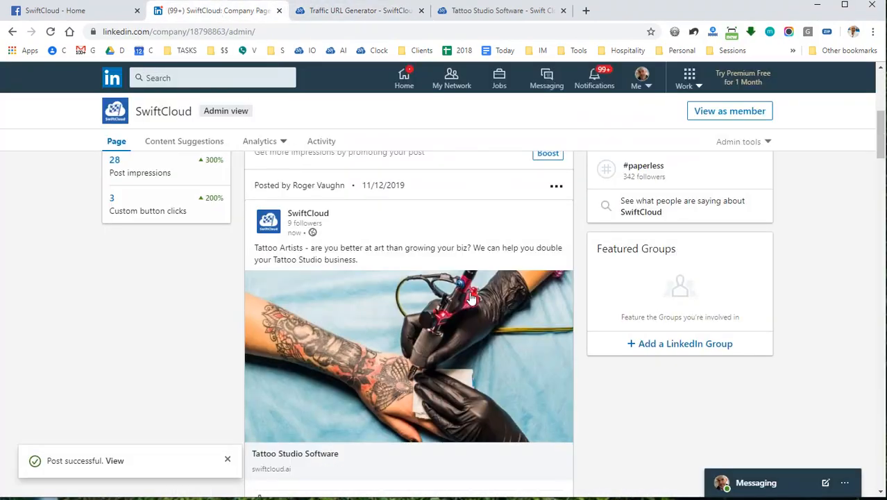